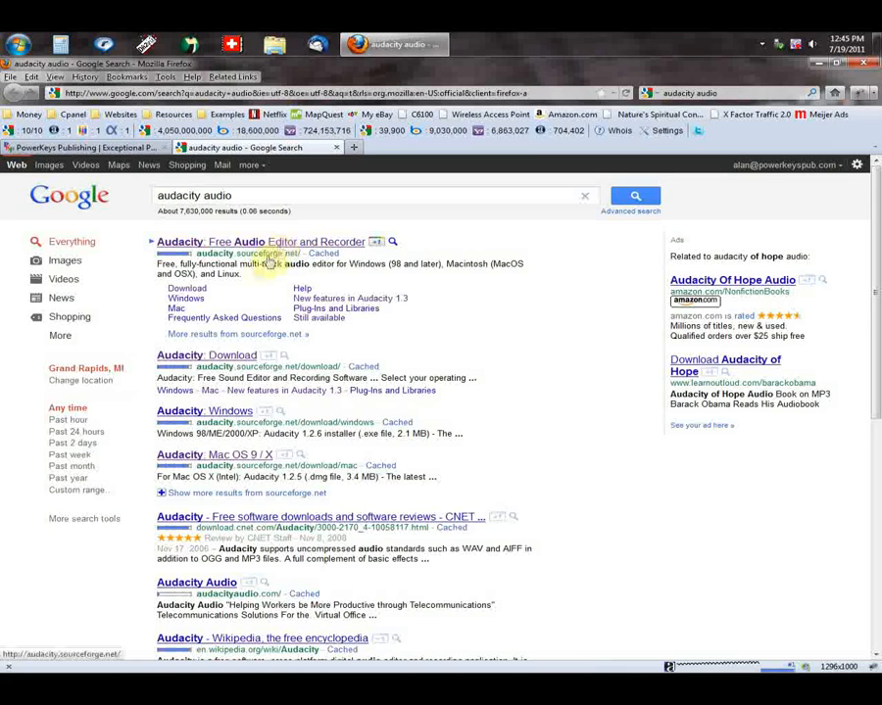
Step: Open the Audacity download page and go to the Windows downloads for the 1.3 Series (Beta)
left_click(186, 288)
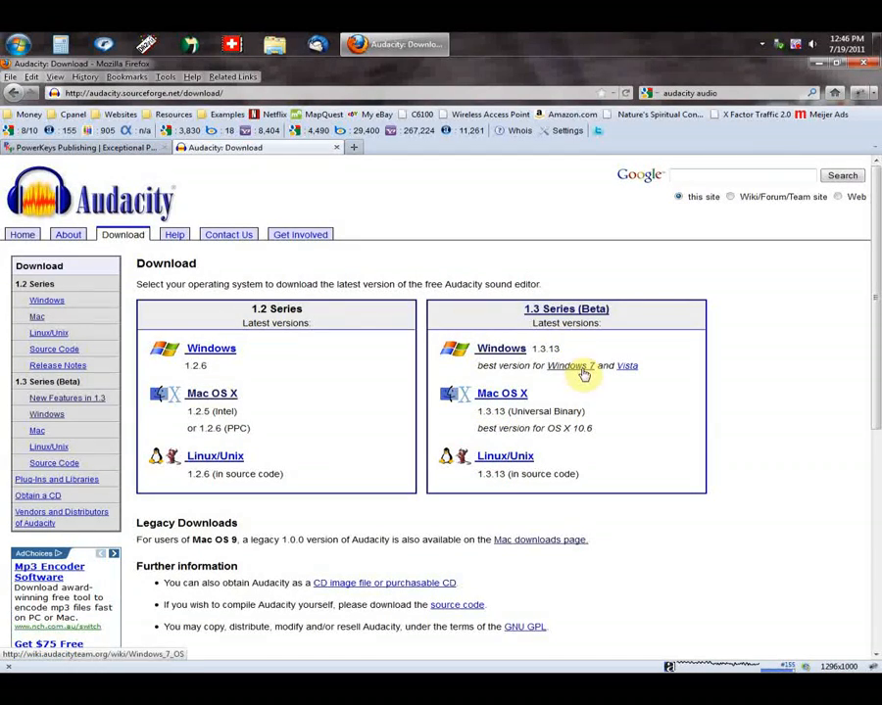
left_click(504, 353)
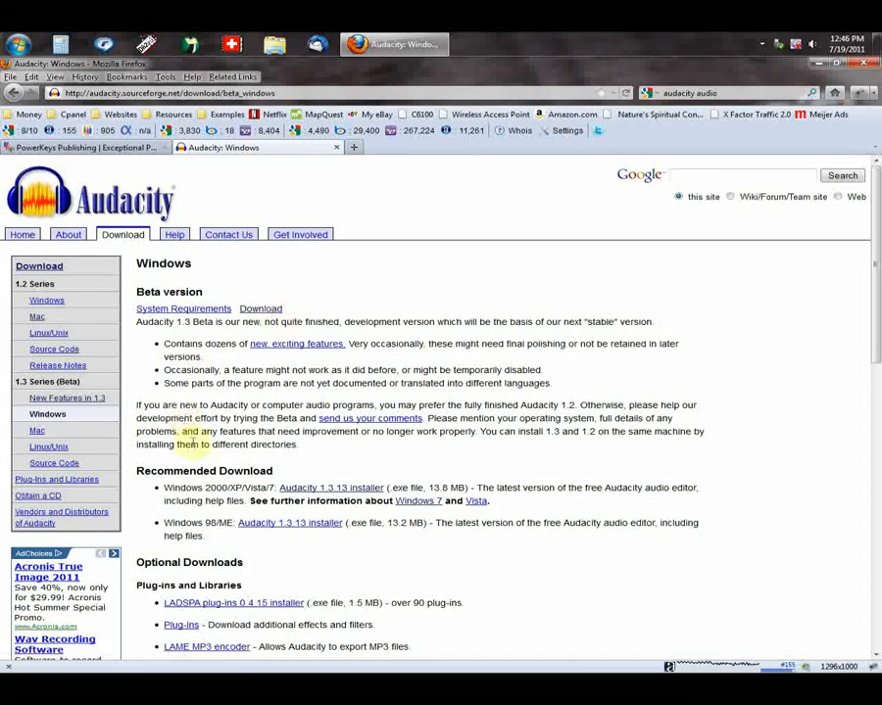
scroll(237, 474, "down", 3)
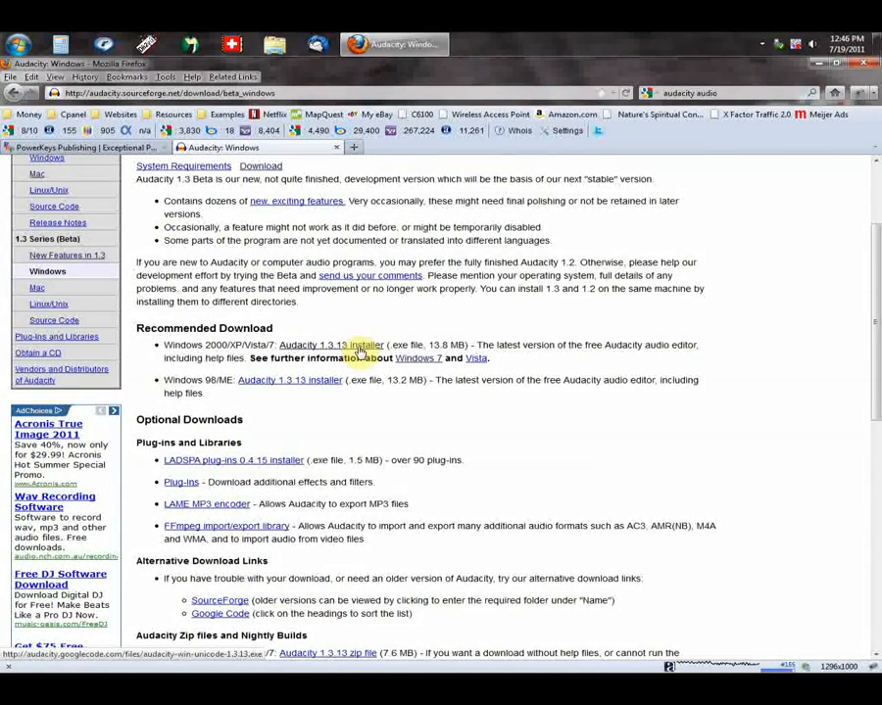
Step: Start saving the recommended Audacity 1.3.13 installer for Windows 2000/XP/Vista/7, and cancel the download
left_click(361, 347)
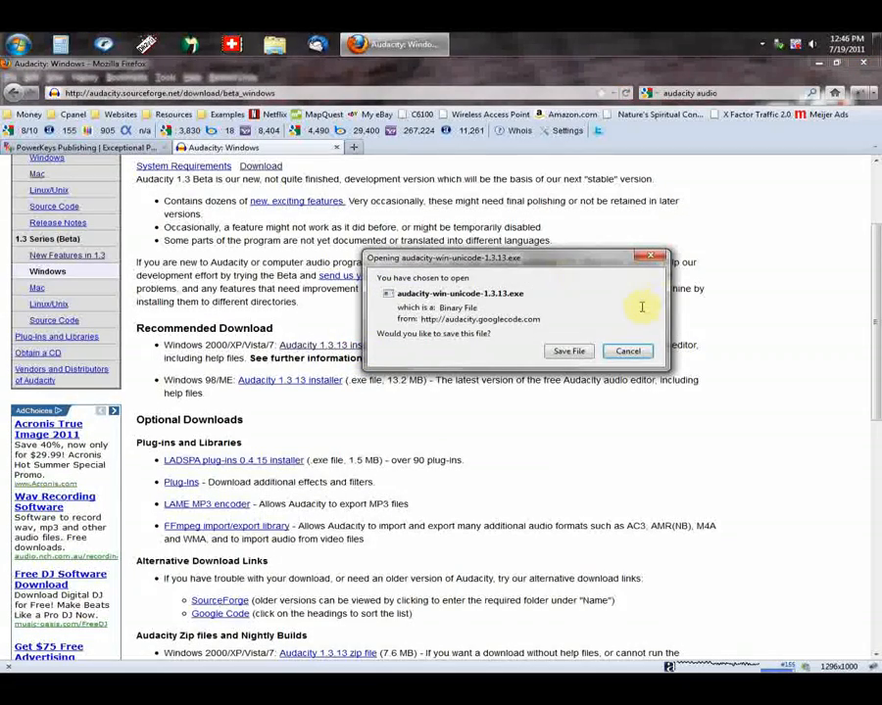
left_click(568, 352)
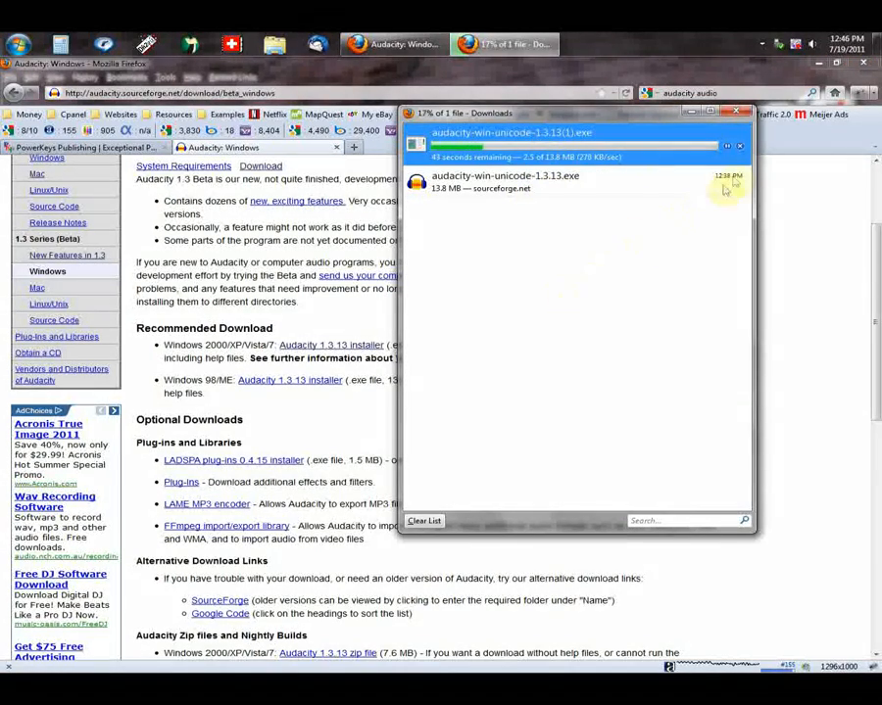
left_click(742, 149)
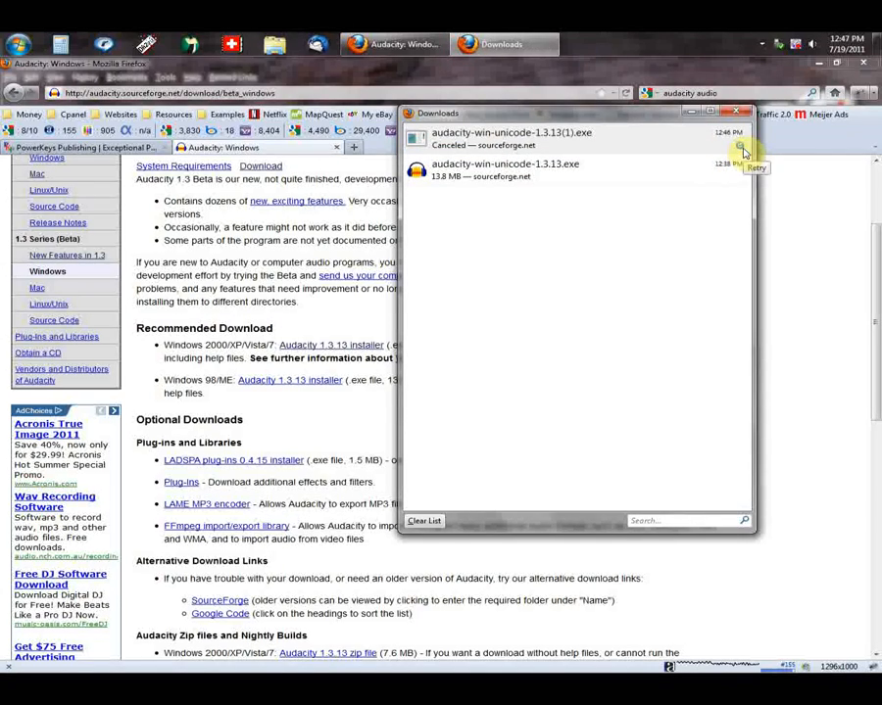
left_click(747, 111)
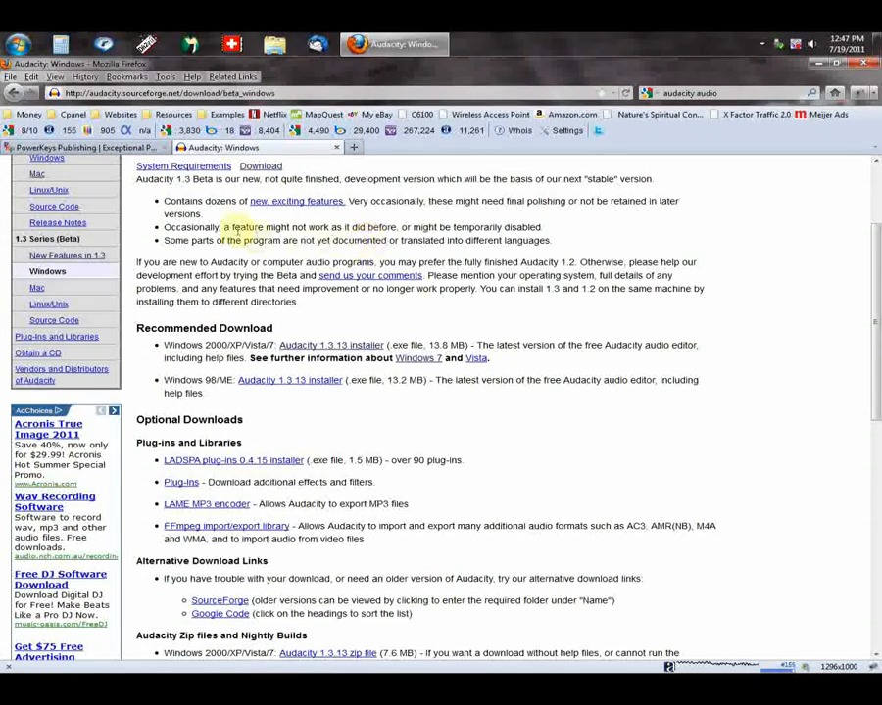
Step: Check where the browser saves downloads, trying the option to always ask where to save files, and discard the changes
left_click(166, 77)
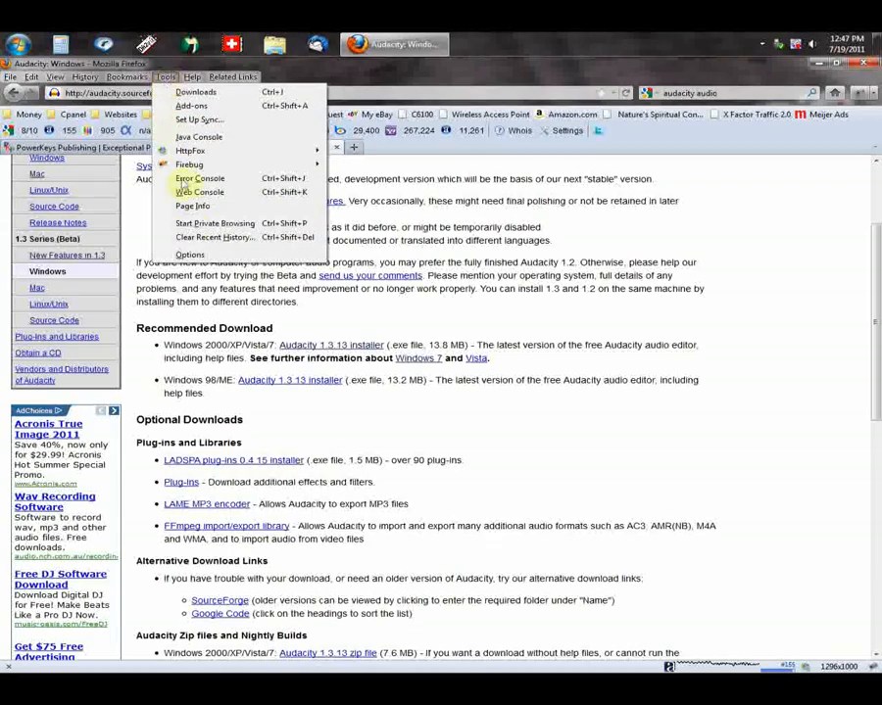
left_click(190, 256)
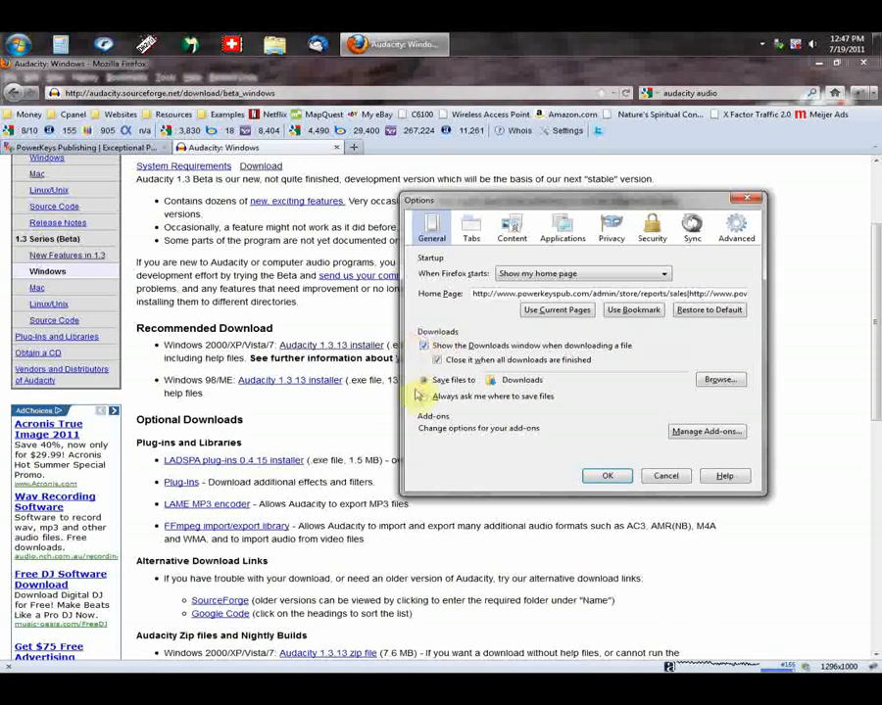
left_click(437, 382)
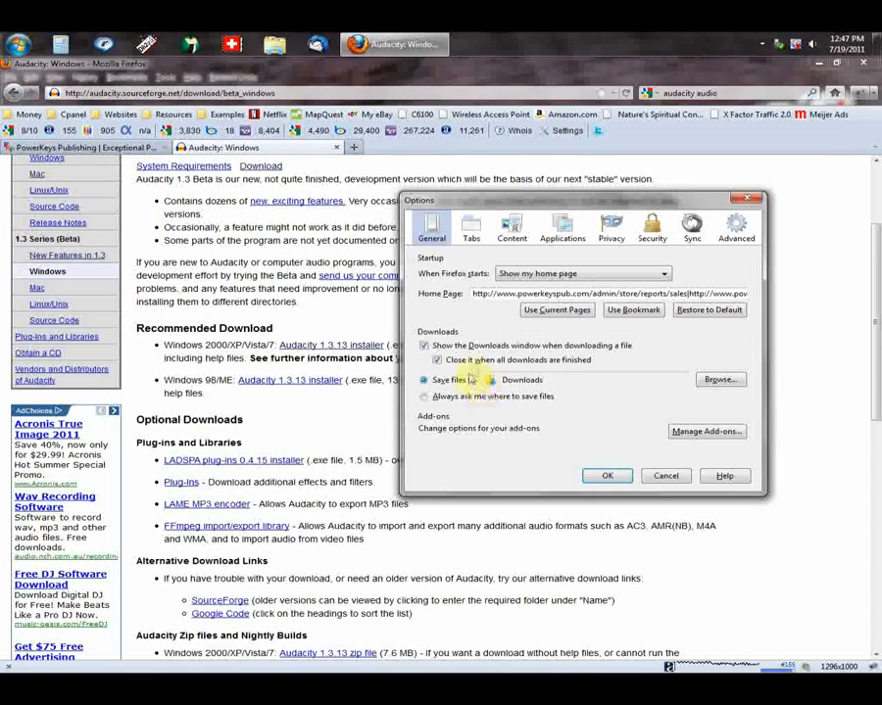
left_click(427, 397)
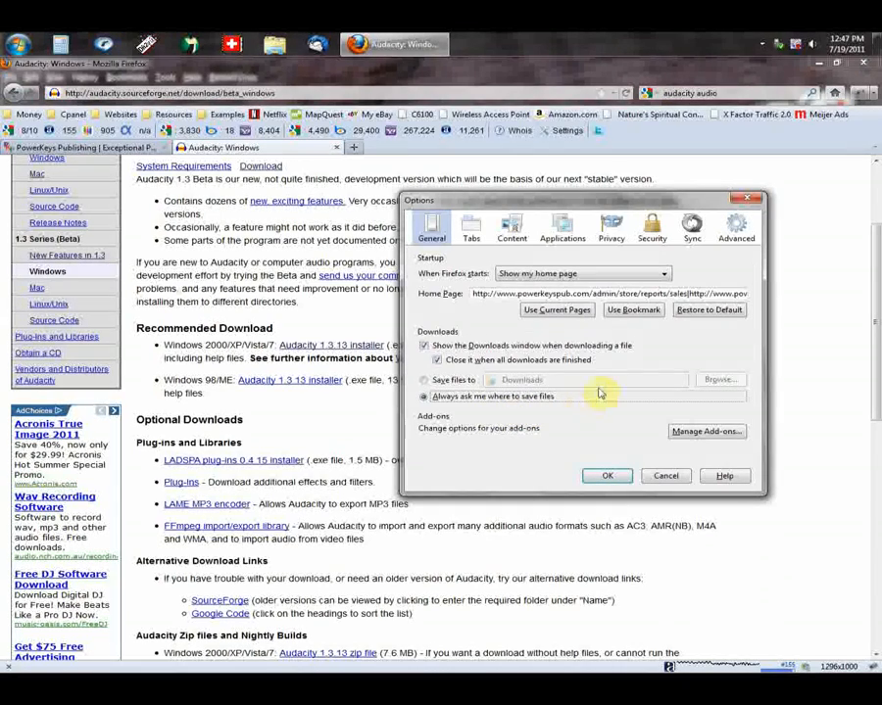
left_click(455, 380)
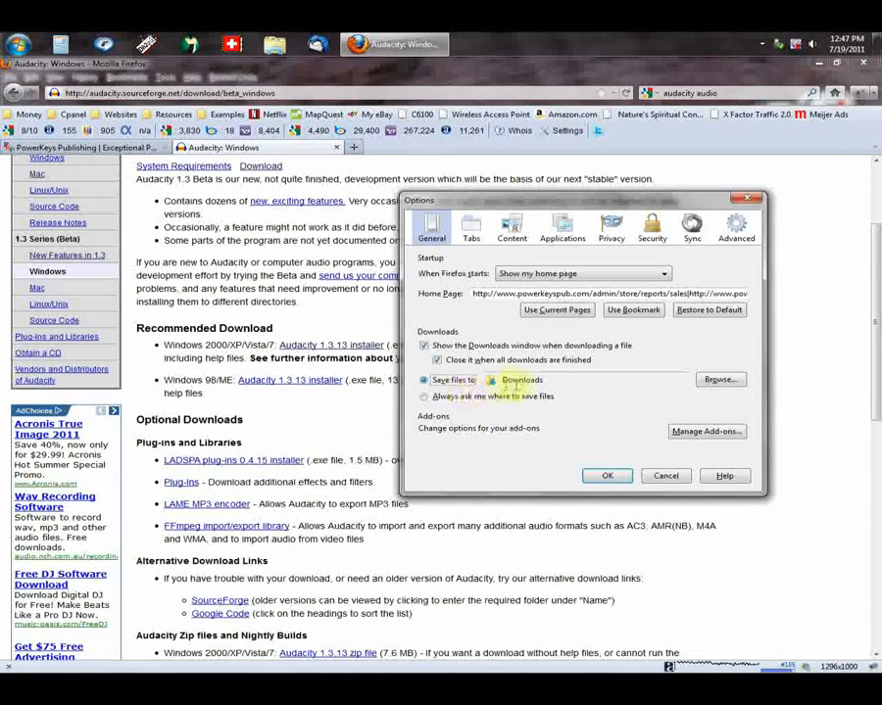
left_click(665, 477)
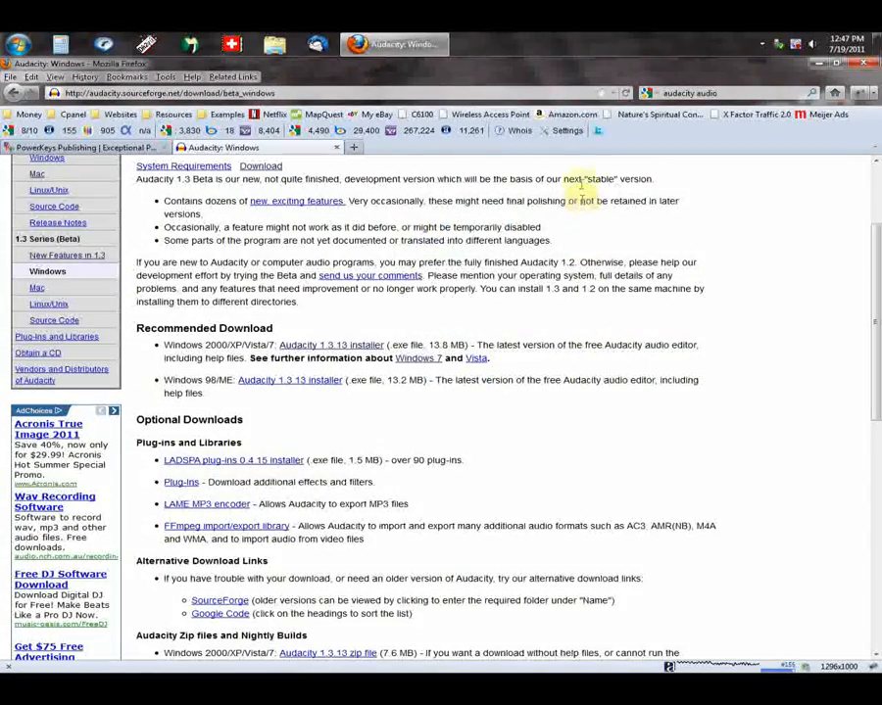
Step: Switch to Windows Explorer and run audacity-win-unicode-1.3.13.exe from the Downloads folder, allowing the unverified publisher and minimizing the folder window
left_click(820, 64)
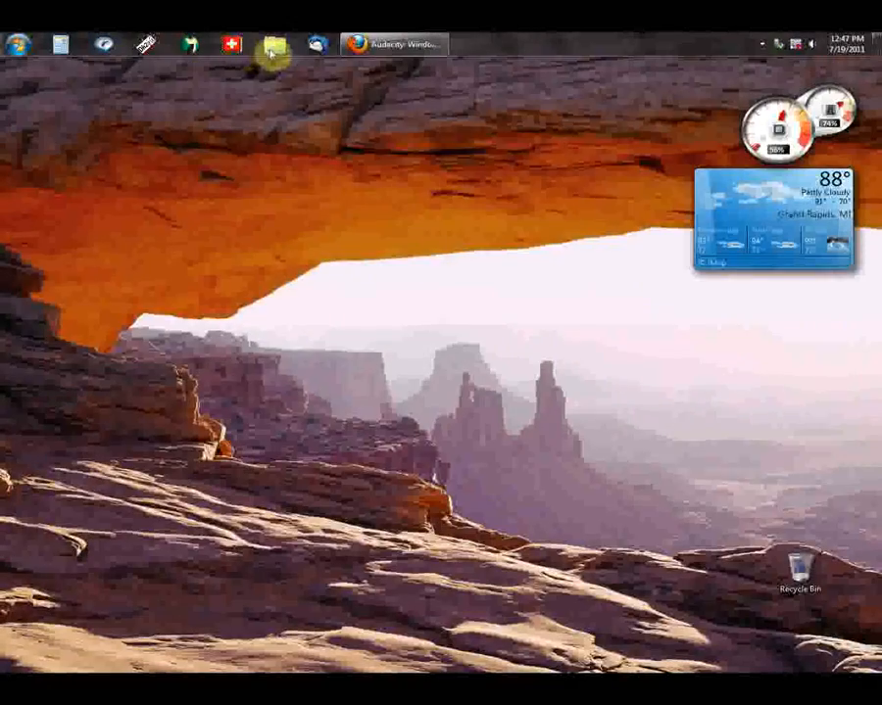
left_click(275, 47)
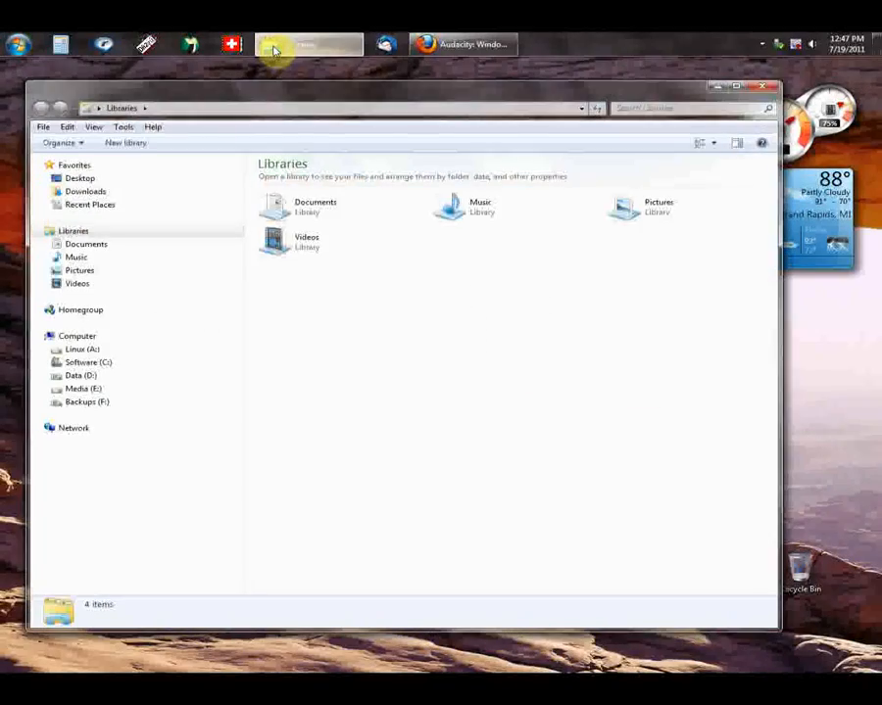
left_click(81, 192)
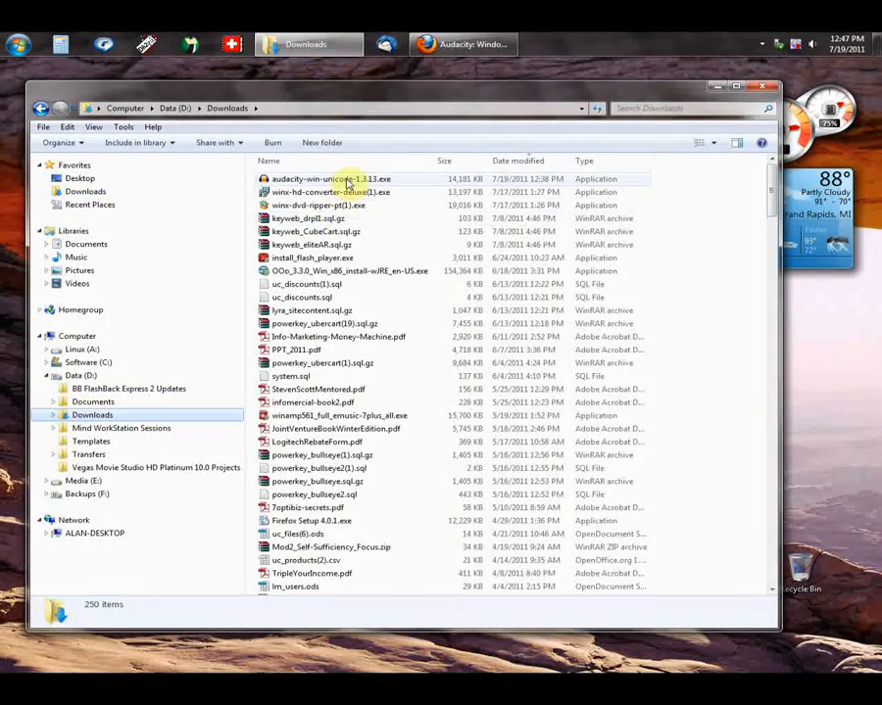
left_click(348, 182)
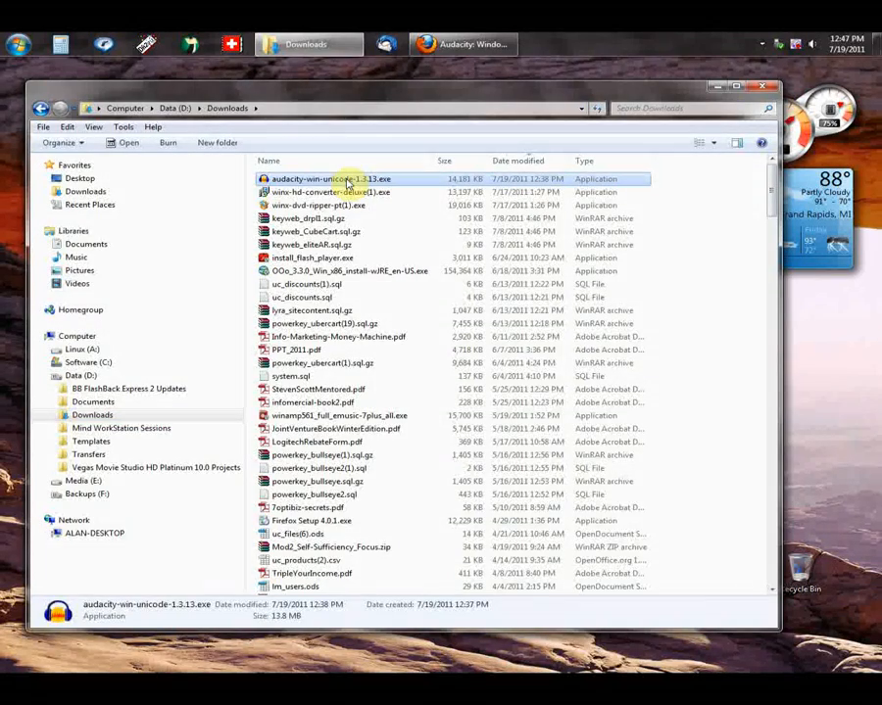
double_click(347, 181)
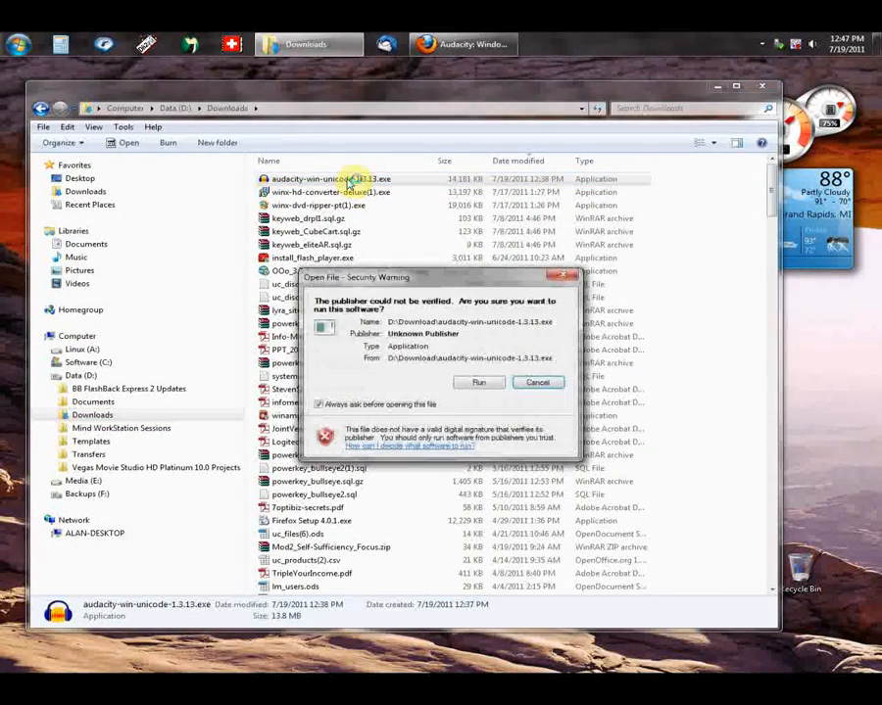
left_click(478, 384)
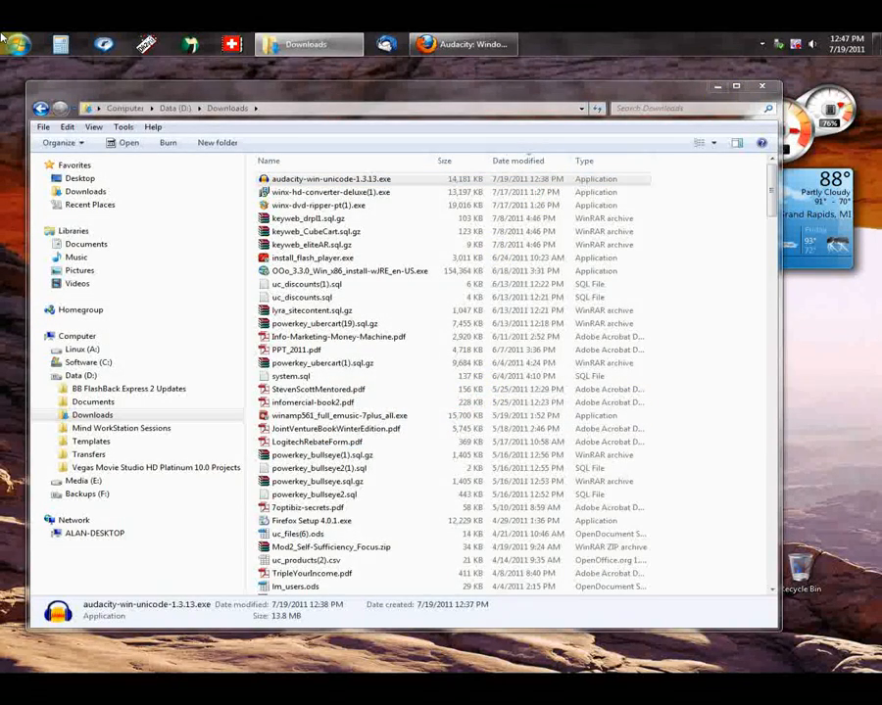
left_click(718, 89)
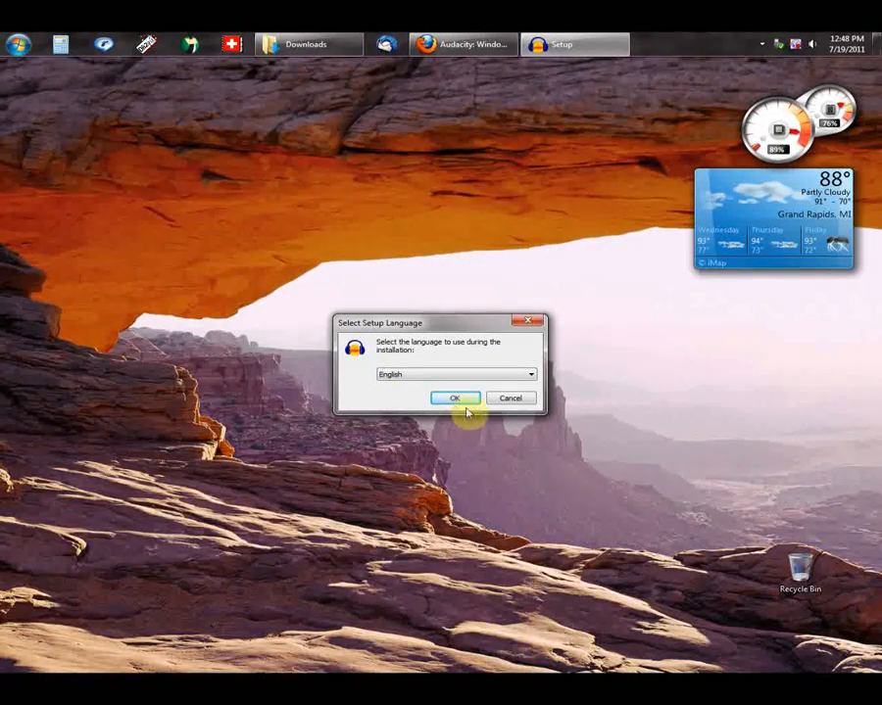
Step: Review the available setup languages and accept English for the Audacity installation
left_click(530, 376)
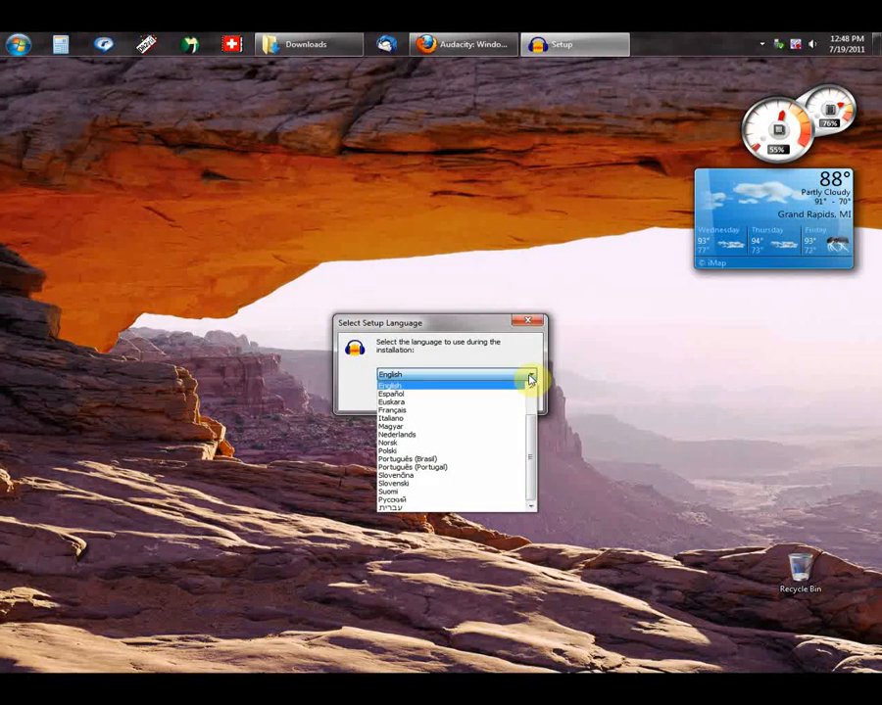
left_click(530, 379)
left_click(451, 400)
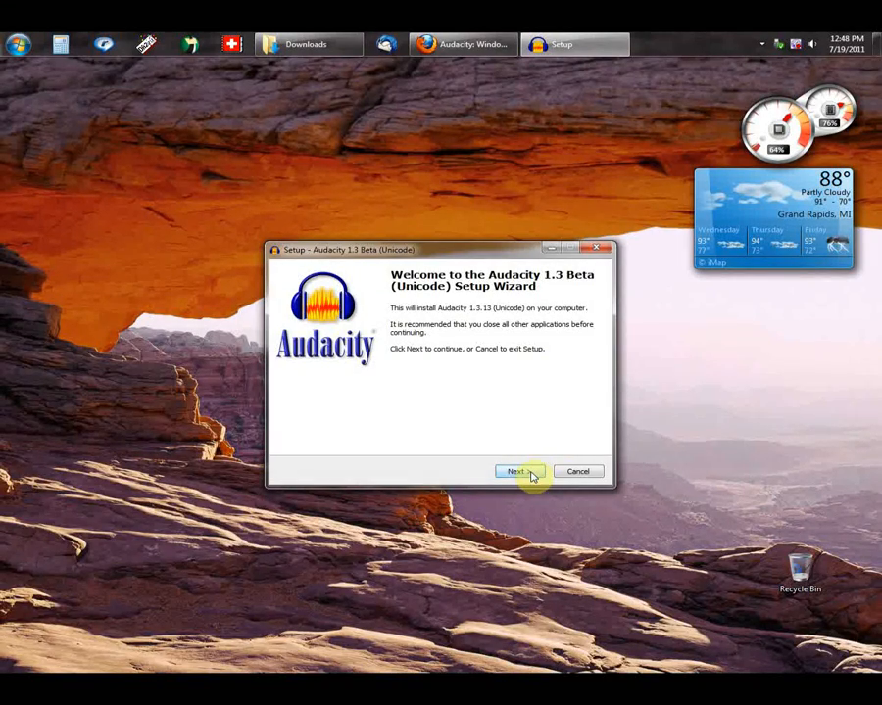
Step: Install Audacity 1.3 Beta (Unicode) with the default options, including a desktop icon, and launch it on finishing
left_click(532, 475)
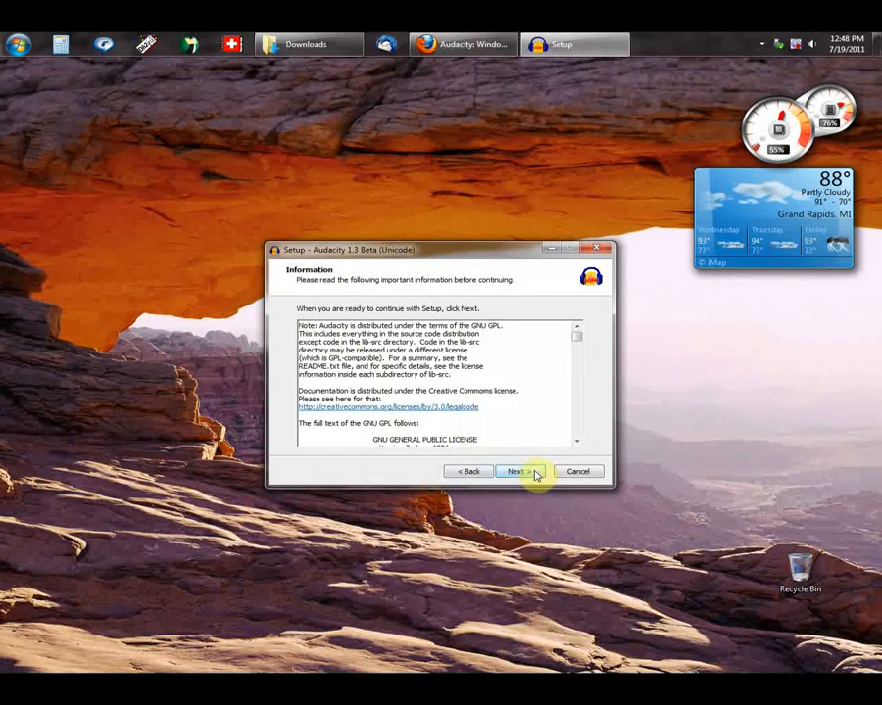
left_click(534, 473)
left_click(522, 475)
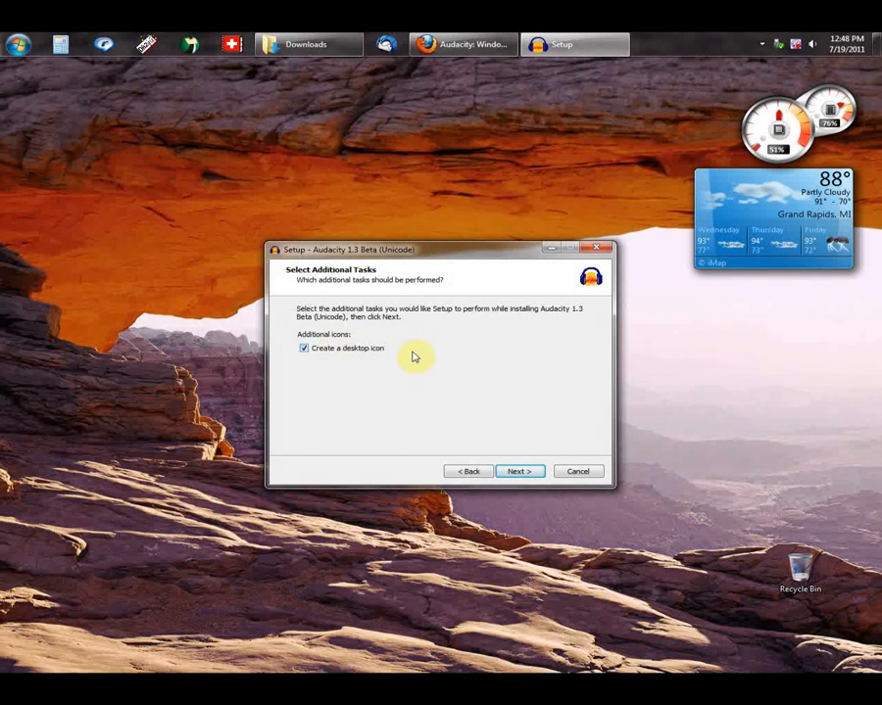
left_click(520, 471)
left_click(519, 472)
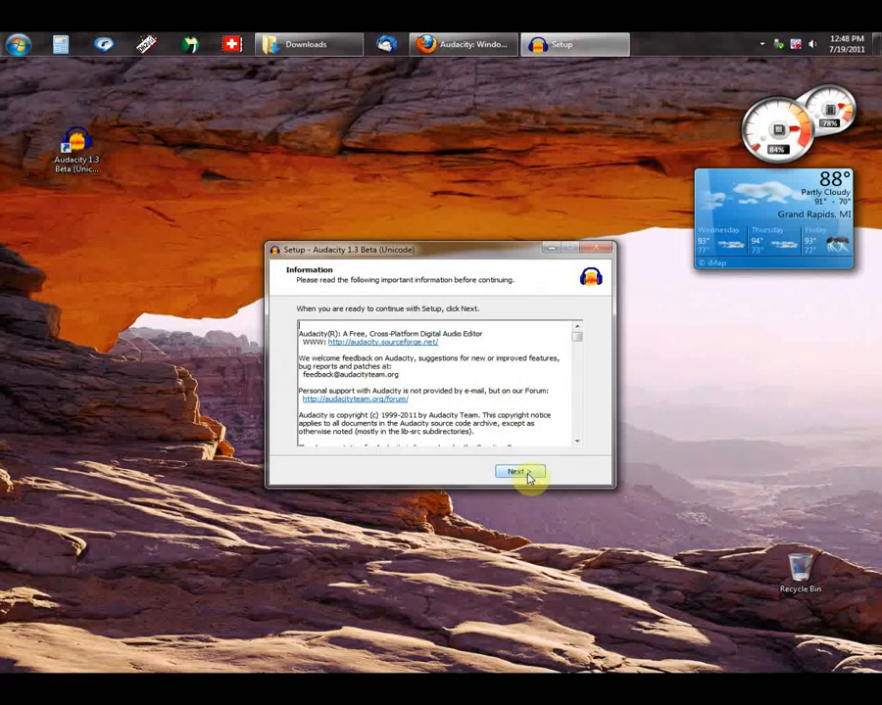
left_click(520, 473)
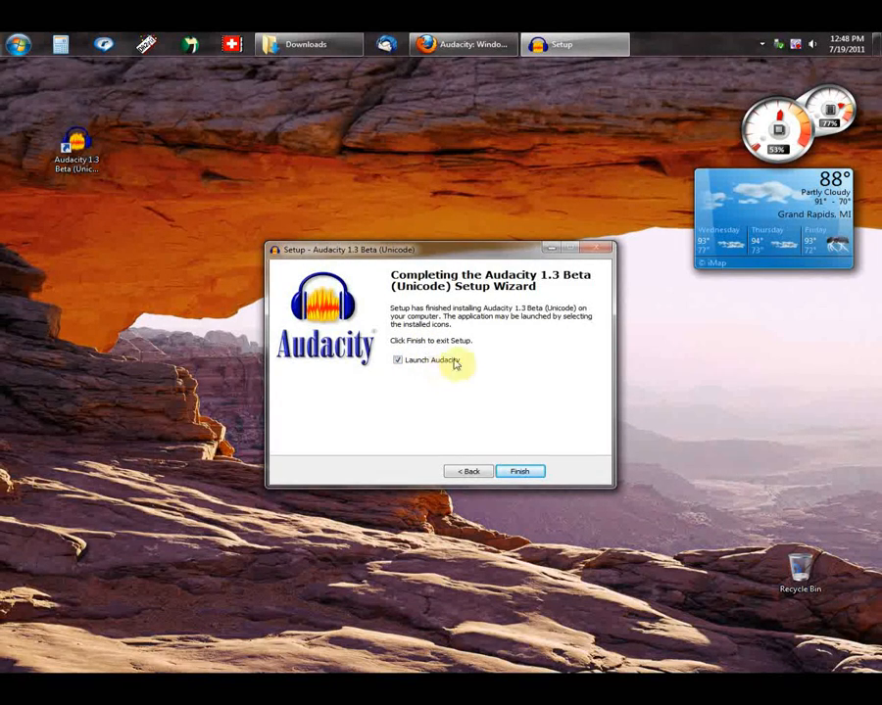
left_click(527, 474)
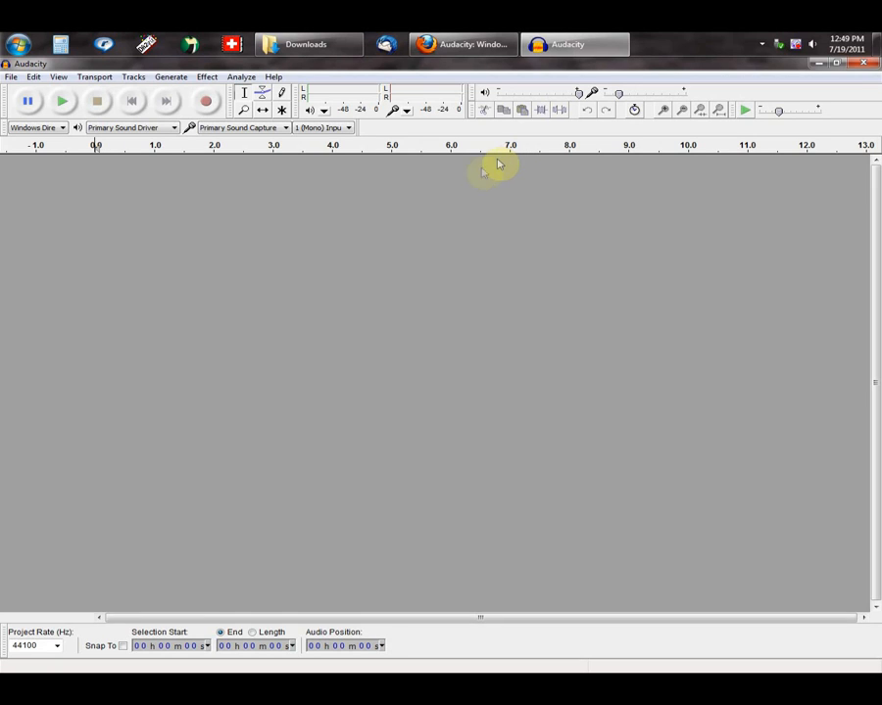
Step: Set the recording device in Audacity's preferences to Microphone (DSP55 Adapter)
left_click(34, 78)
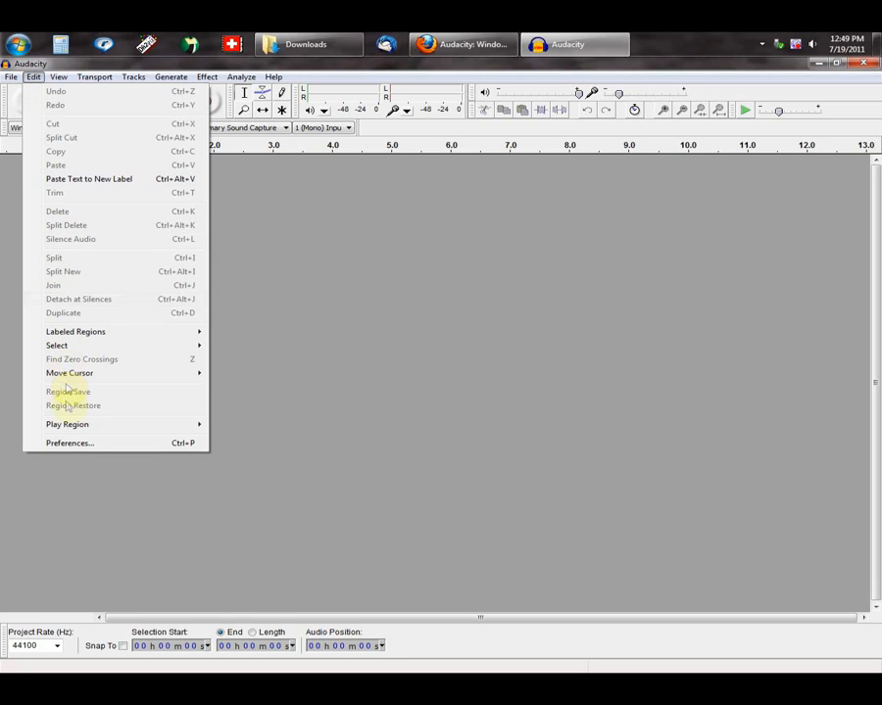
left_click(68, 446)
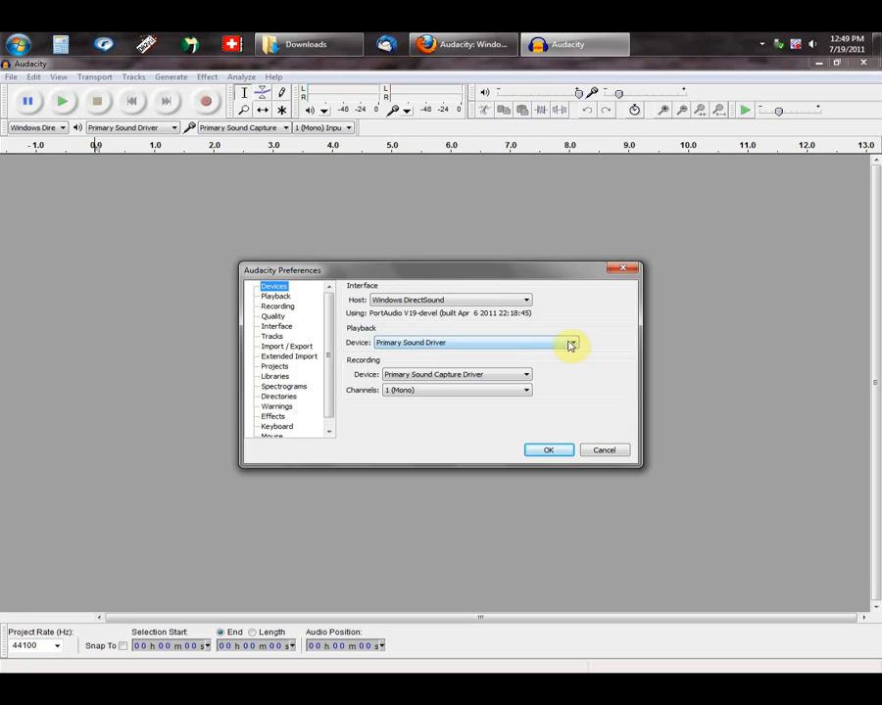
left_click(465, 379)
left_click(526, 379)
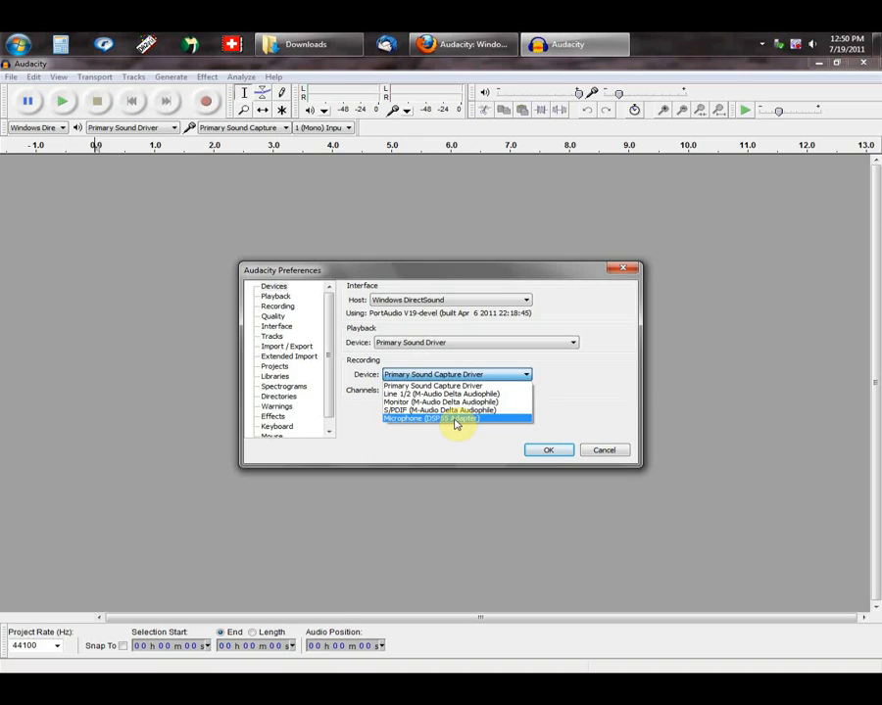
left_click(456, 419)
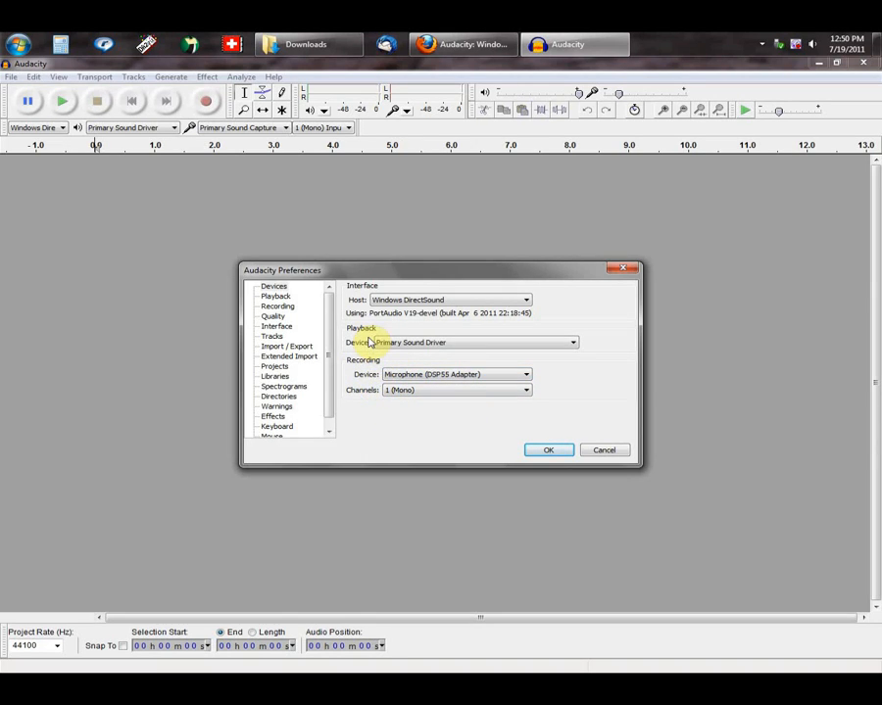
Step: Set the playback device to Speakers (DSP55 Adapter) and the recording channels to 1 (Mono)
left_click(575, 343)
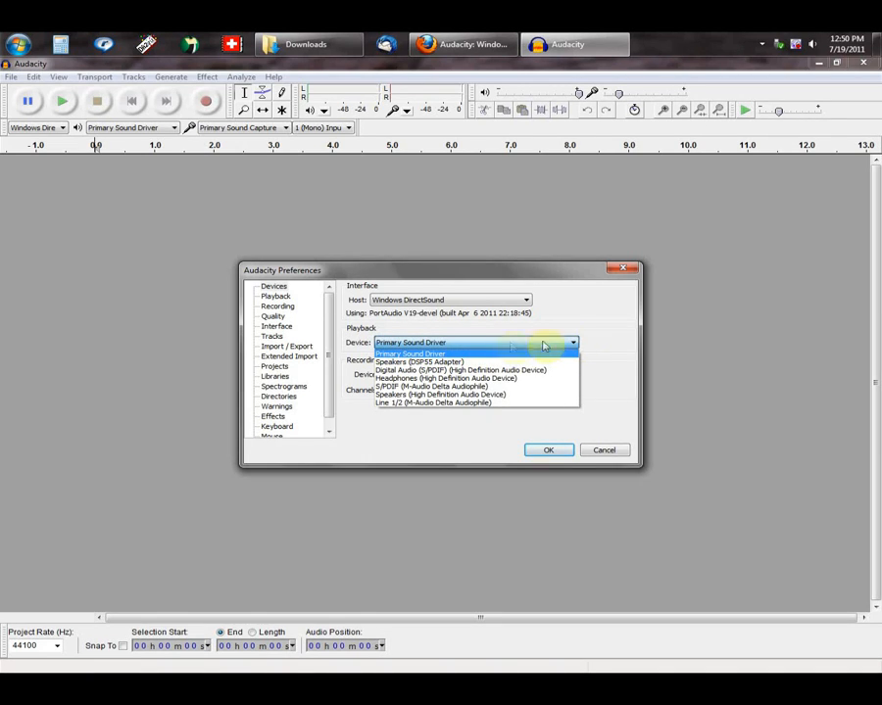
left_click(449, 364)
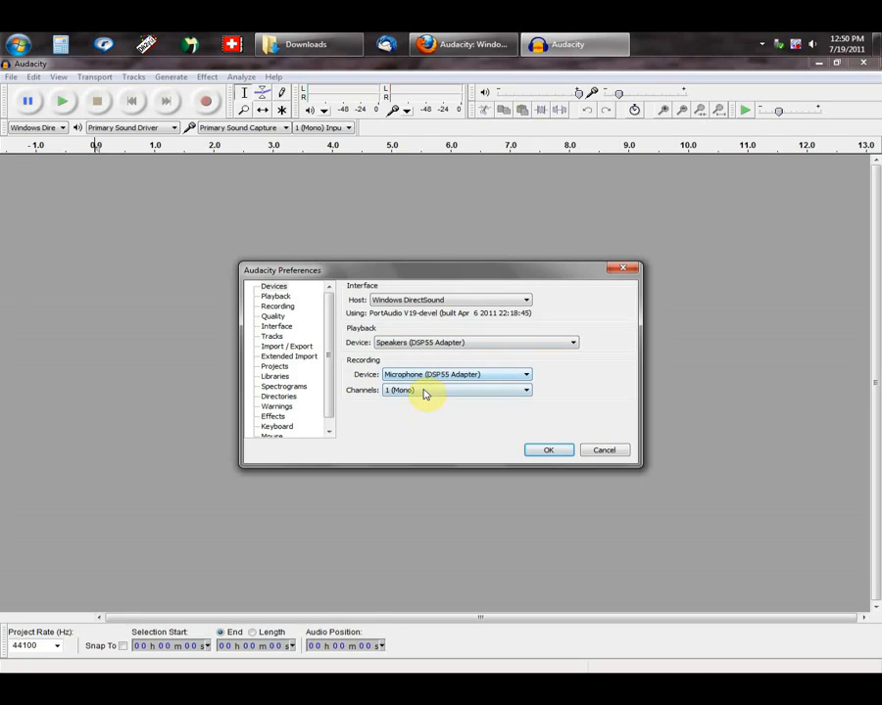
left_click(528, 390)
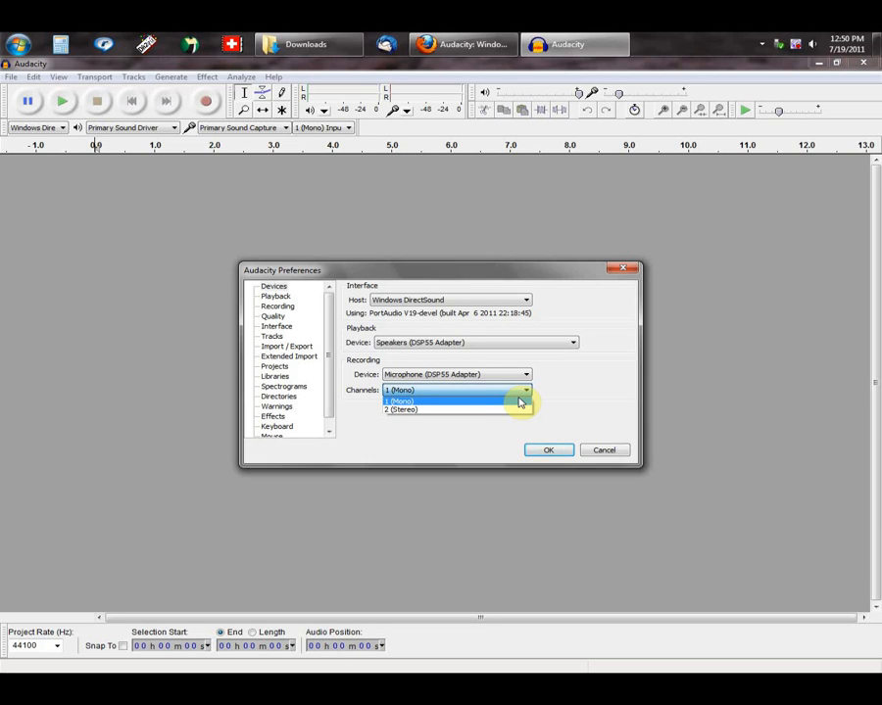
left_click(520, 403)
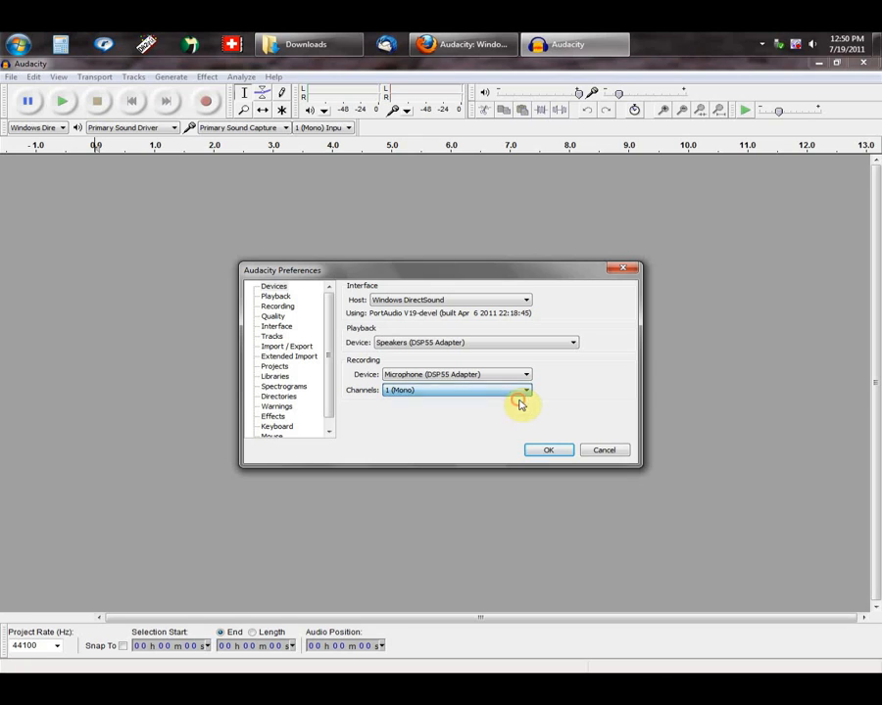
Step: From Audacity's Libraries preferences, open the LAME MP3 library instructions, and open the Windows LAME download page in a new browser tab
left_click(397, 346)
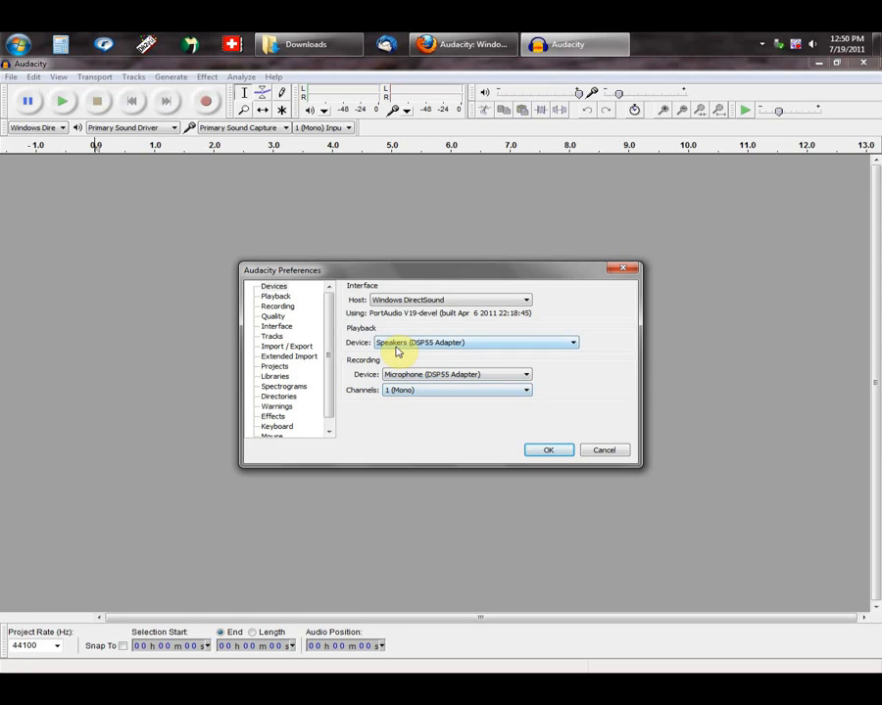
left_click(290, 348)
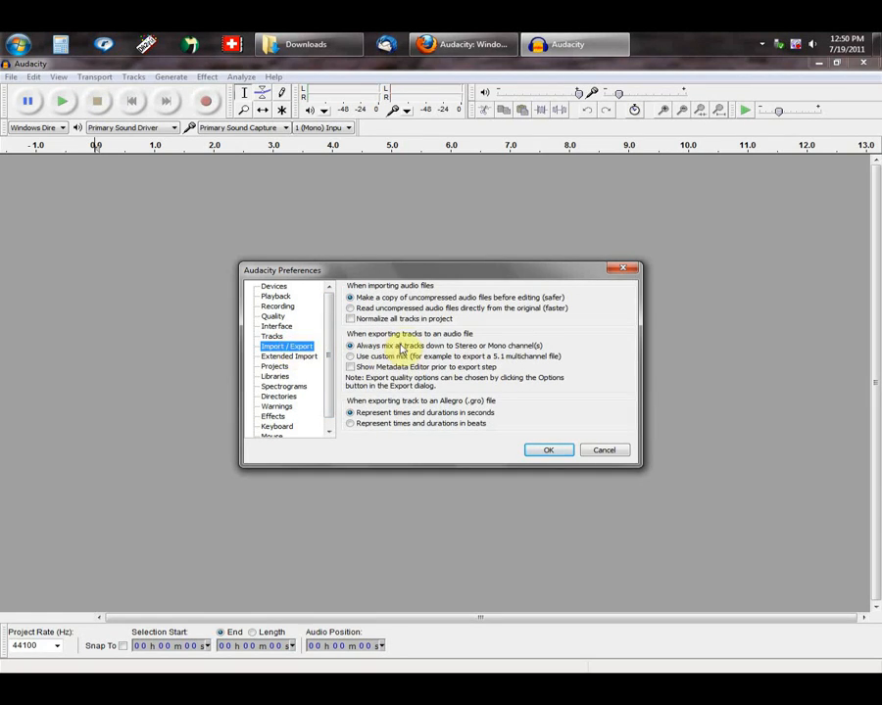
left_click(273, 378)
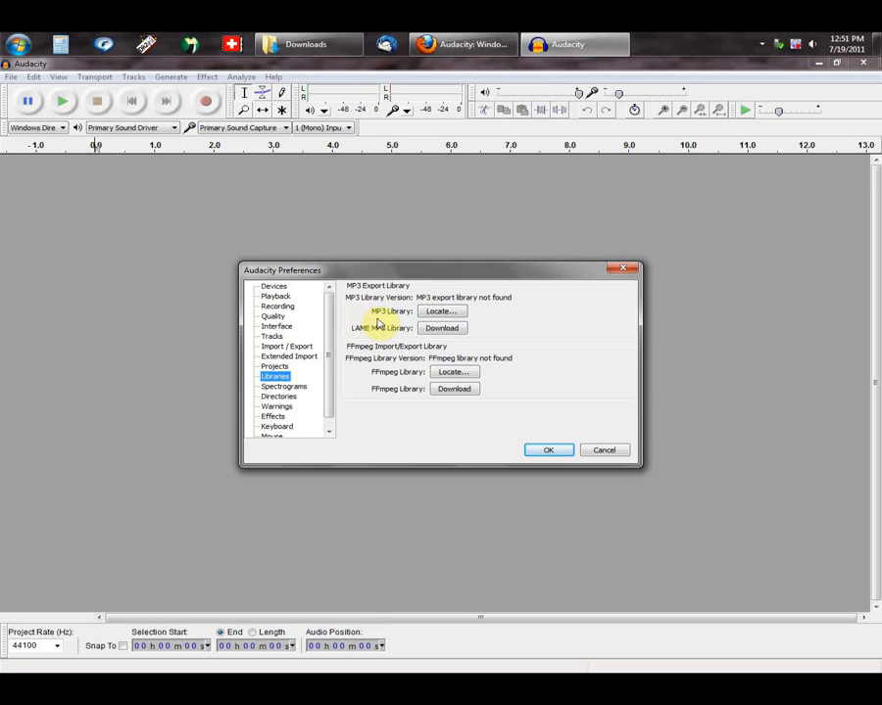
left_click(439, 329)
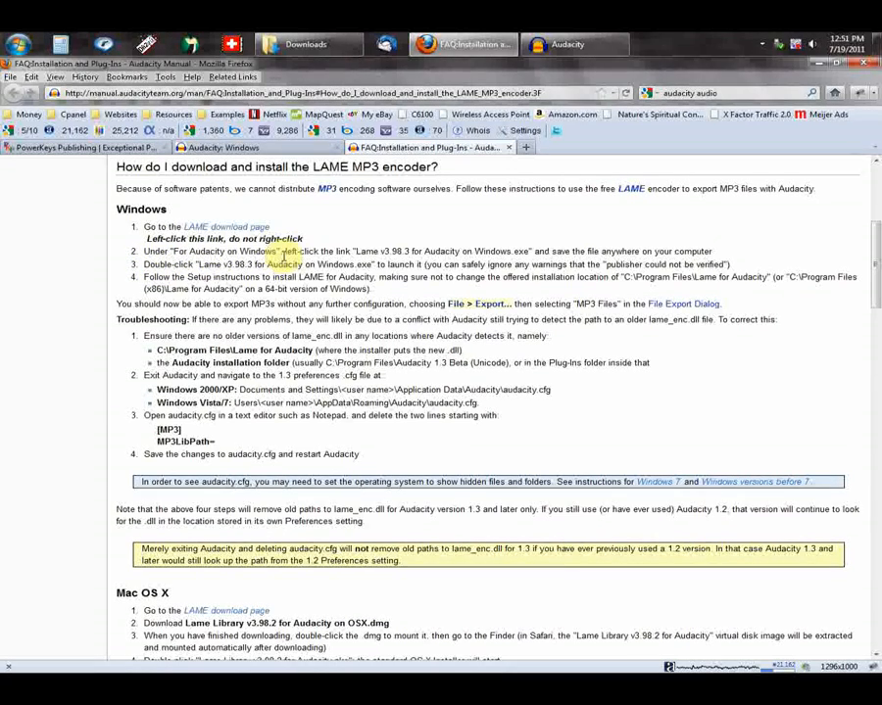
right_click(222, 231)
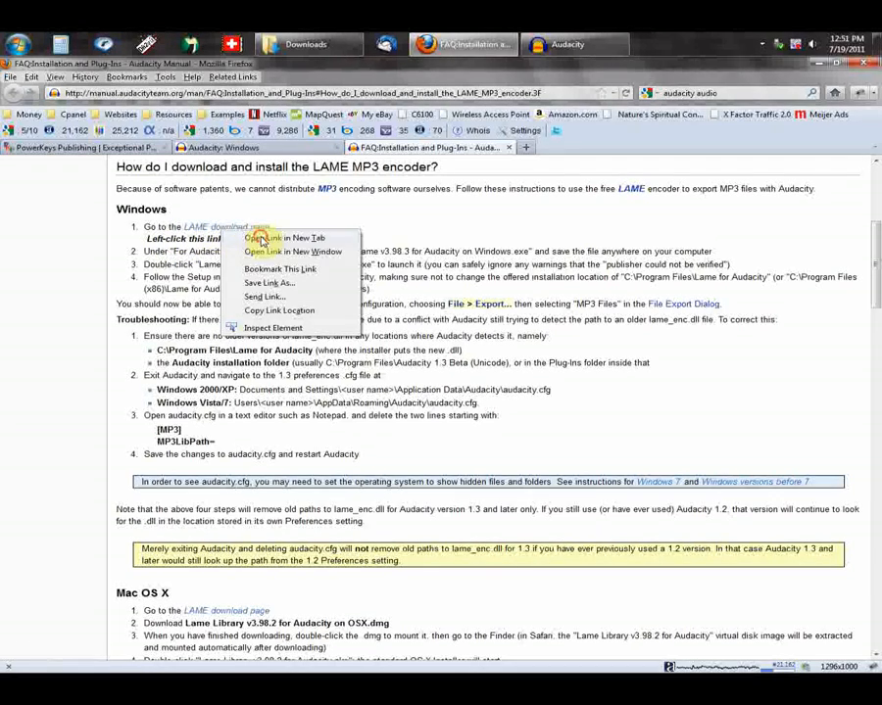
left_click(259, 236)
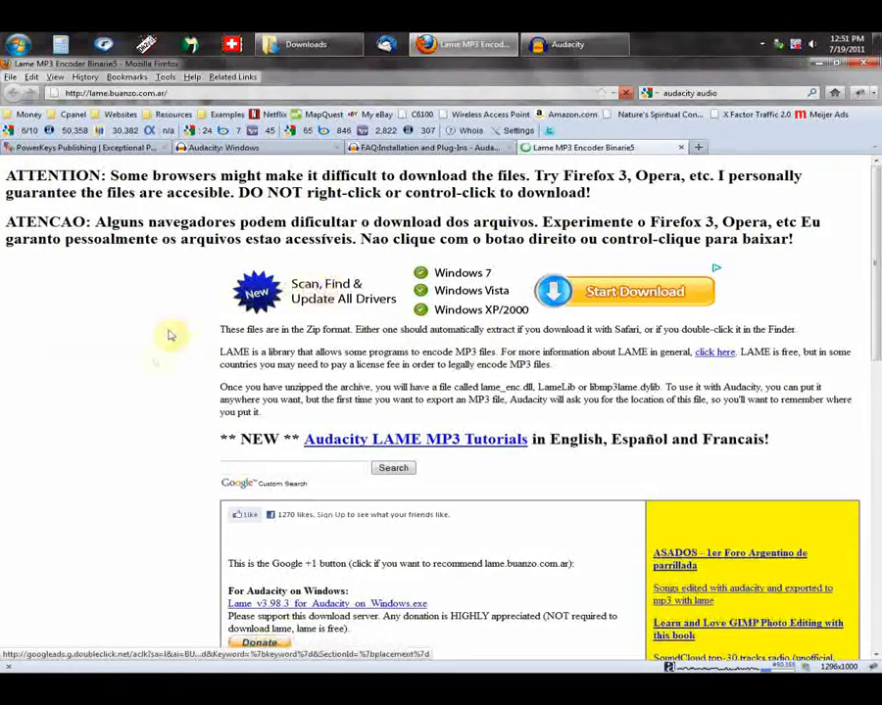
Step: Examine the LAME download page for the files offered per operating system, checking it against the Audacity manual's instructions
scroll(157, 392, "down", 3)
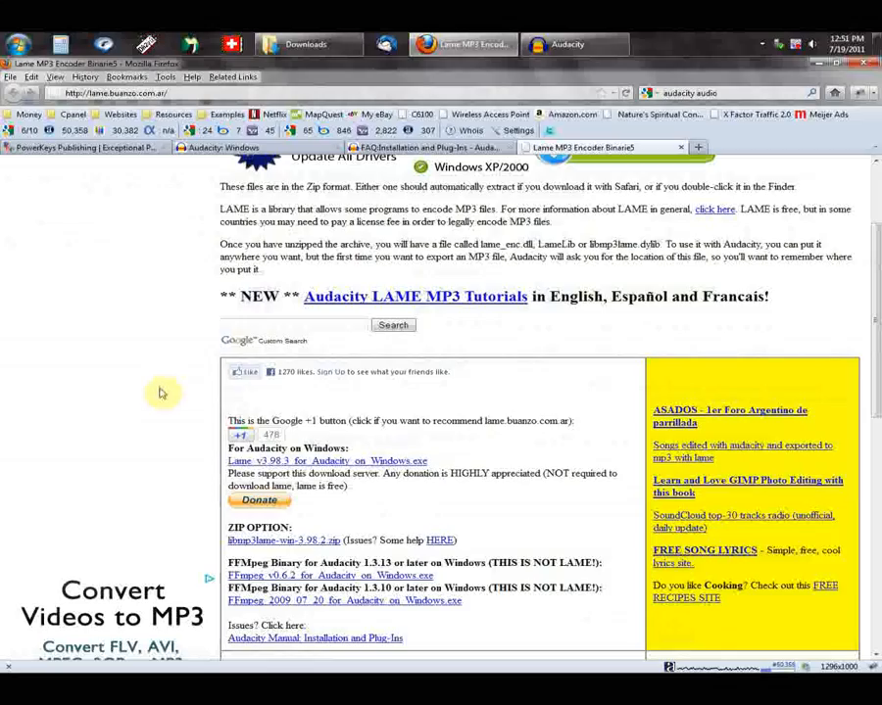
scroll(162, 393, "down", 1)
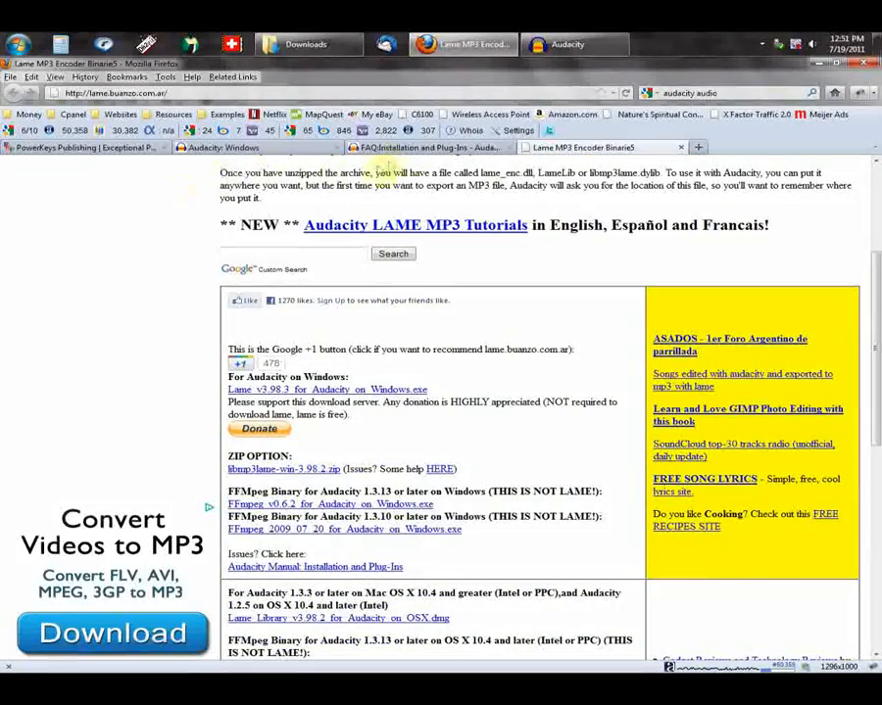
left_click(418, 149)
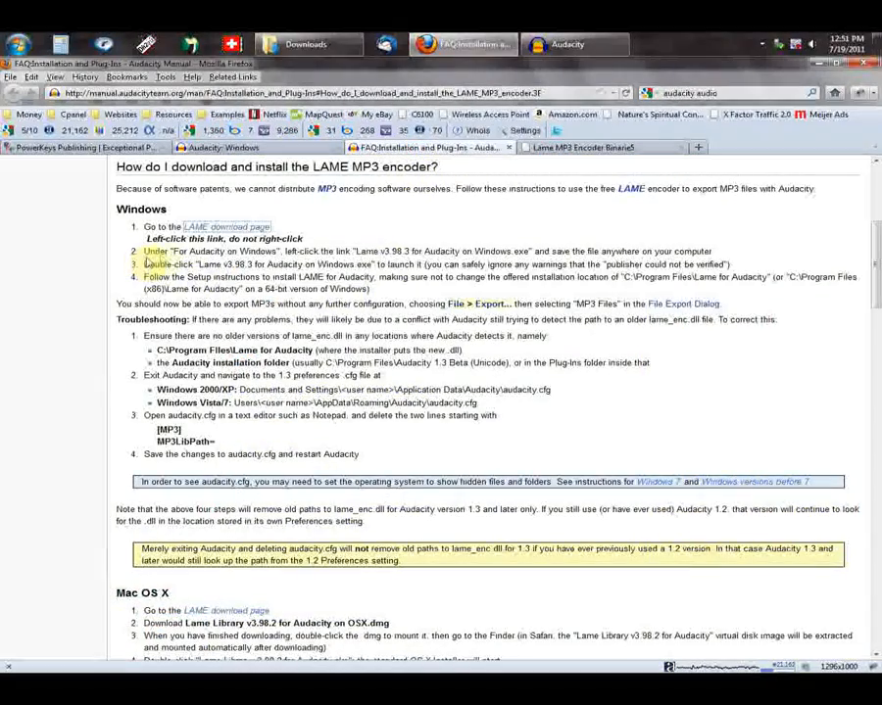
left_click(632, 149)
scroll(582, 324, "up", 4)
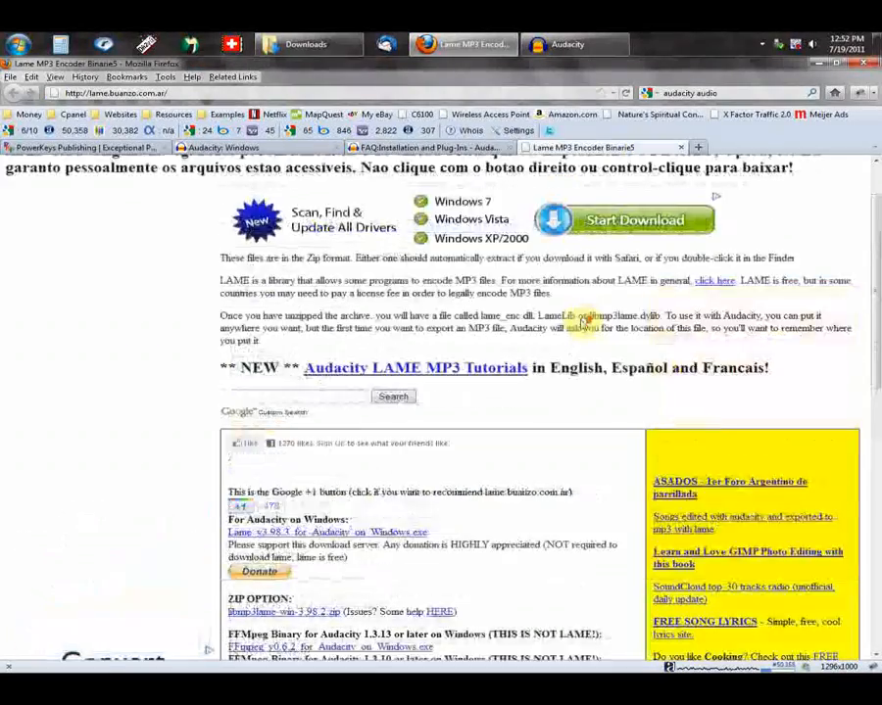
scroll(582, 324, "down", 1)
scroll(582, 324, "down", 5)
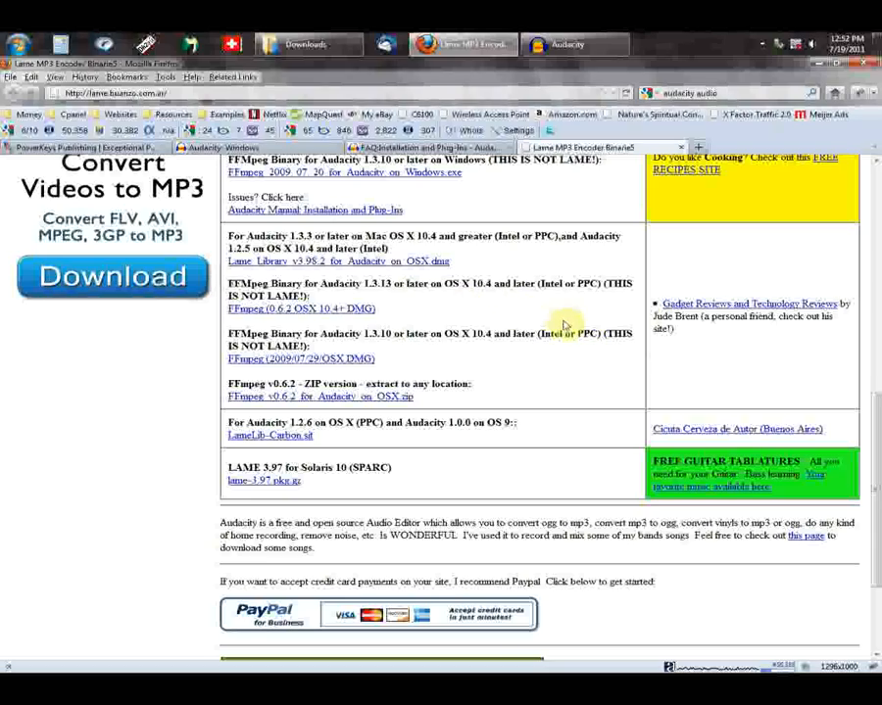
scroll(565, 326, "down", 1)
scroll(566, 326, "up", 1)
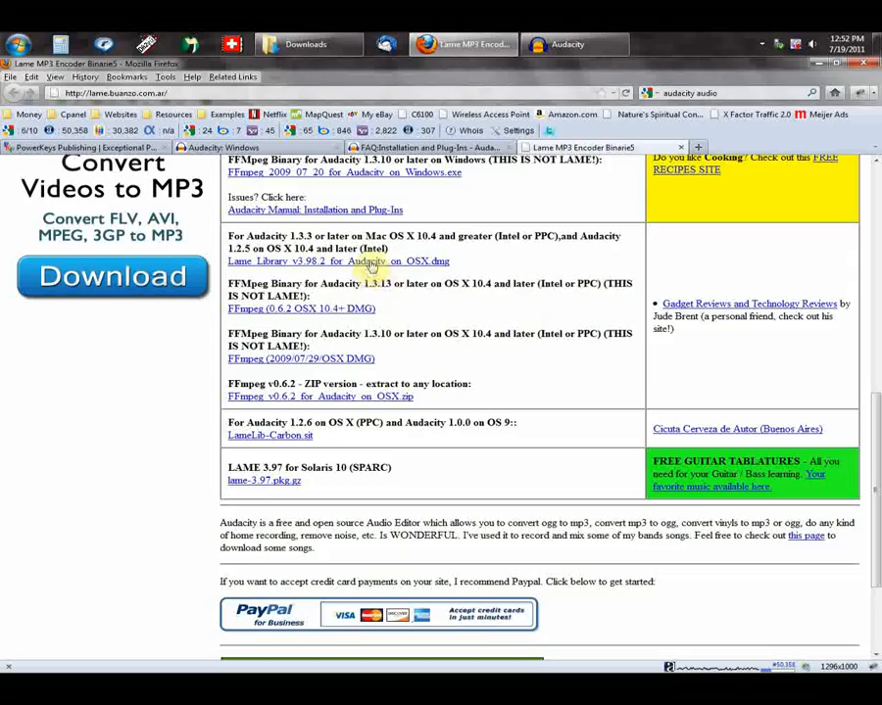
scroll(466, 325, "up", 4)
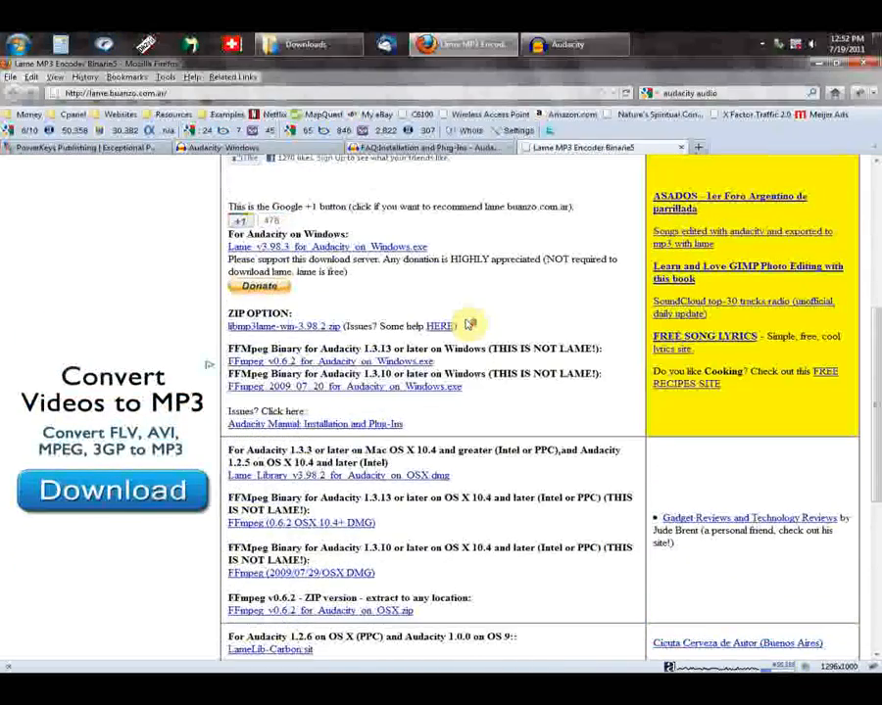
Step: Download and save Lame_v3.98.3_for_Audacity_on_Windows.exe from the section for Audacity on Windows
left_click_drag(349, 306, 227, 305)
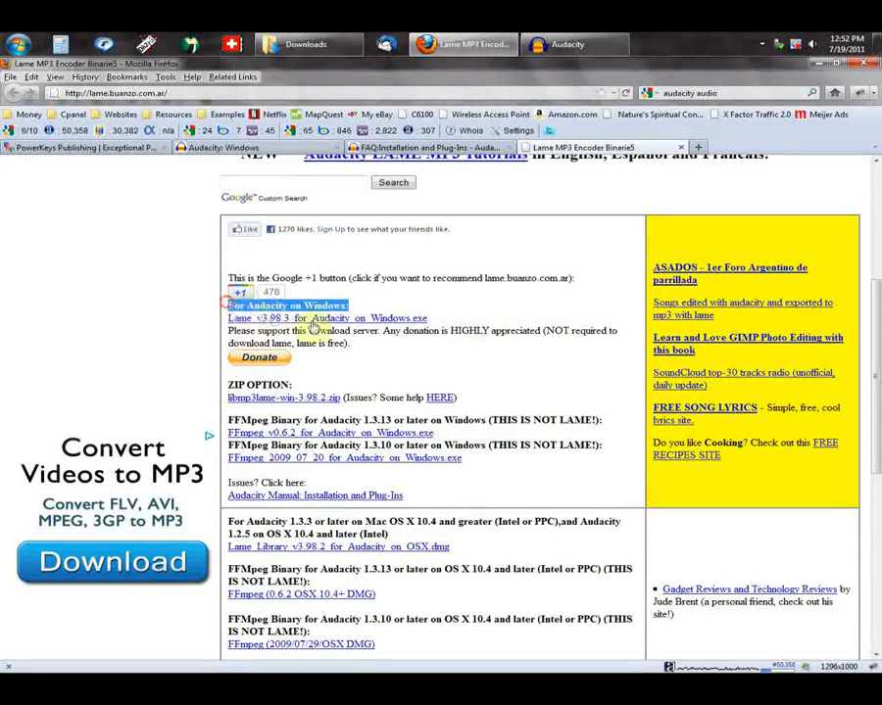
left_click(364, 322)
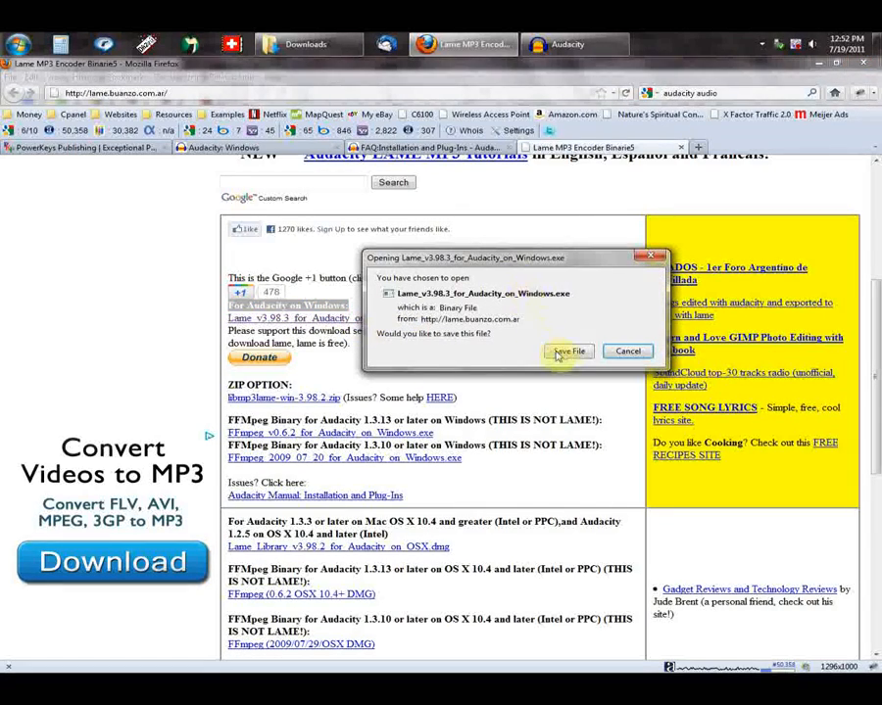
left_click(576, 352)
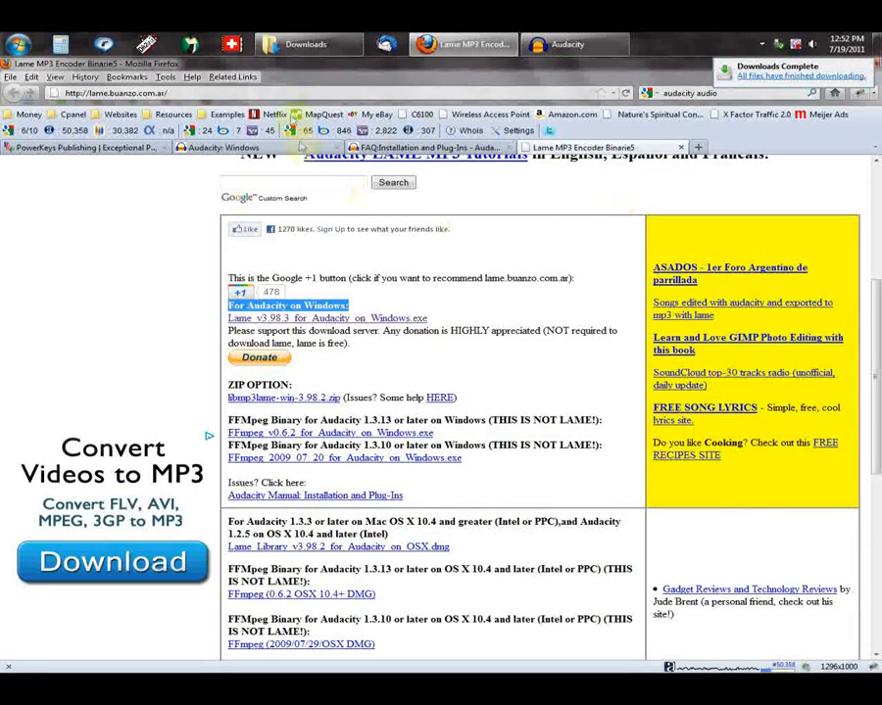
Step: Run the Lame_v3.98.3_for_Audacity_on_Windows.exe installer from the Downloads folder and allow it past the security warning
left_click(324, 45)
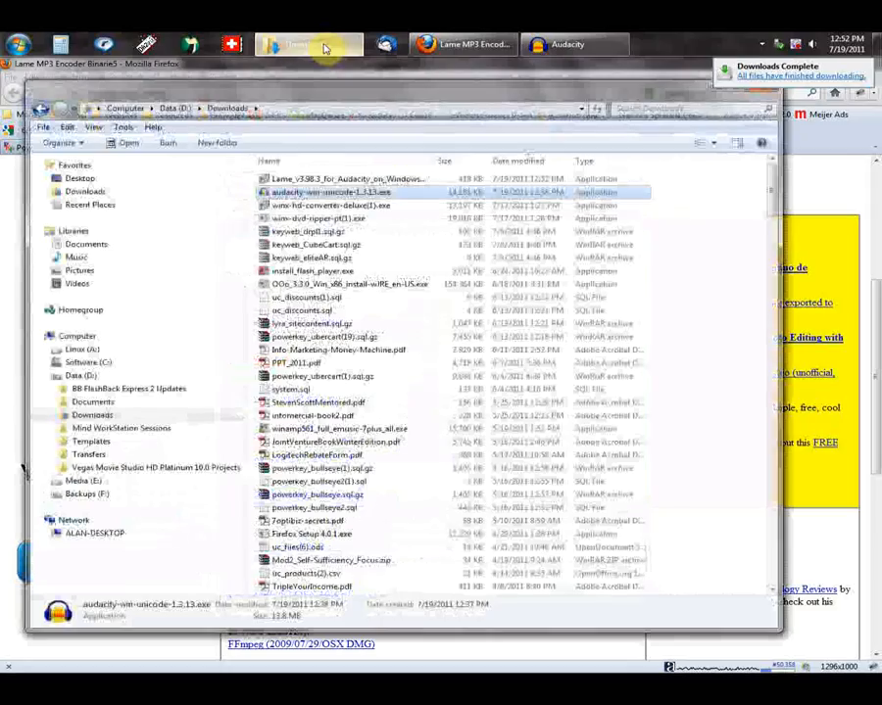
left_click(380, 180)
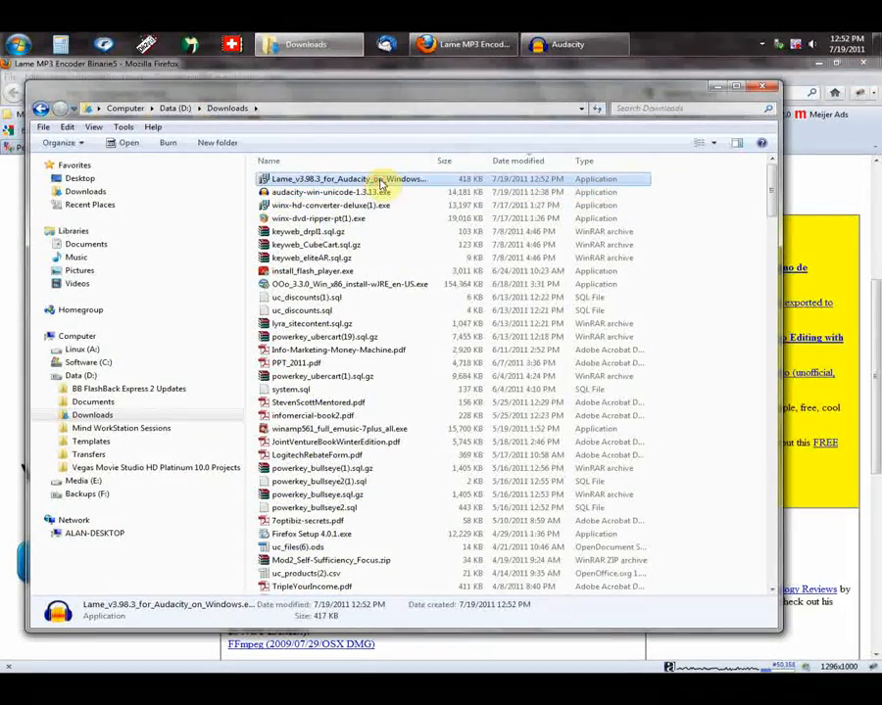
double_click(380, 180)
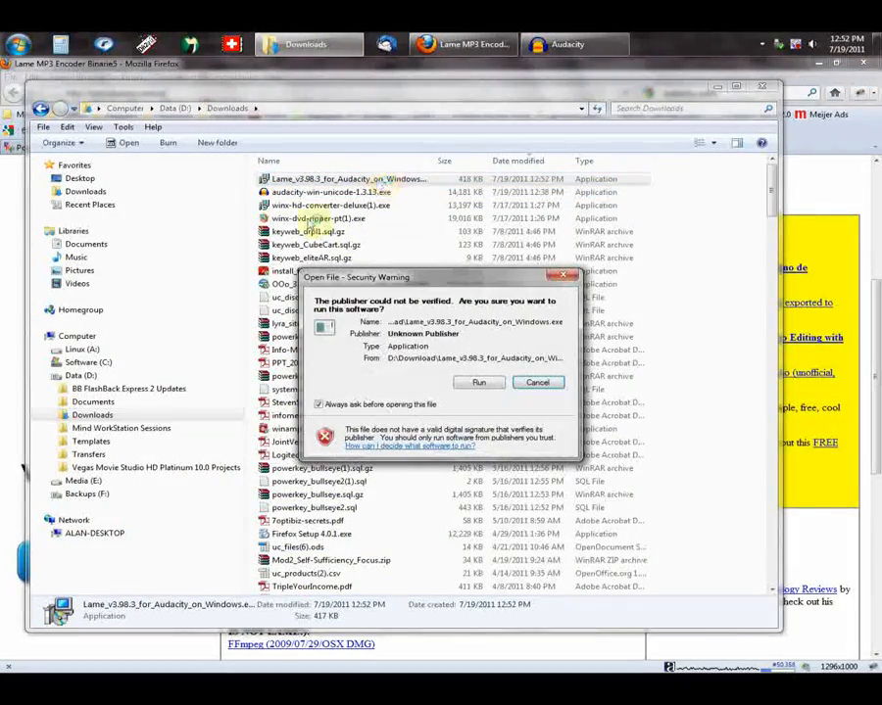
left_click(482, 383)
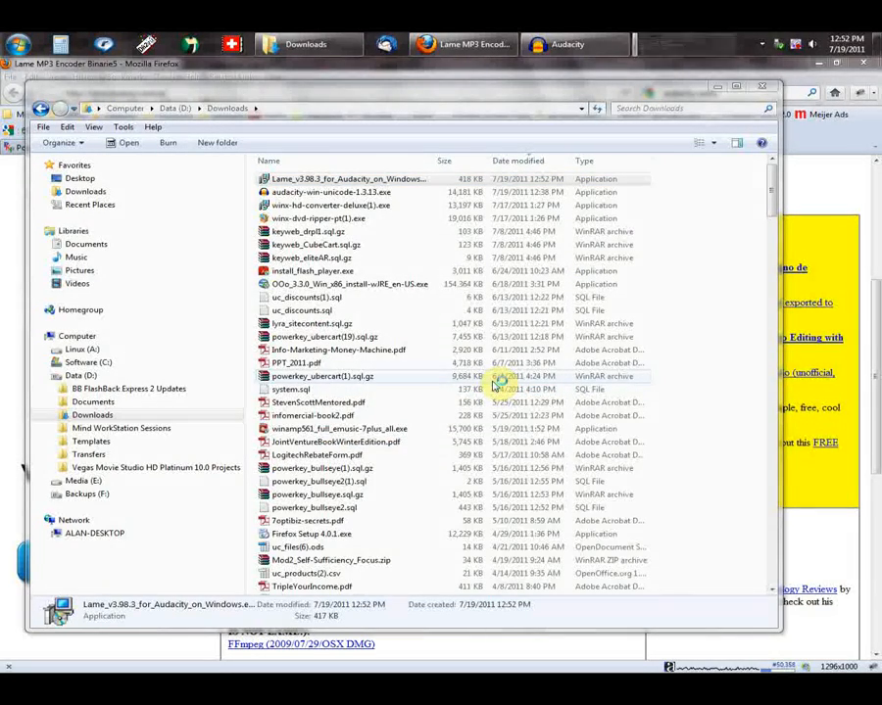
Step: Accept the license agreement and install LAME for Audacity into the default folder C:\Program Files (x86)\Lame For Audacity
left_click(529, 473)
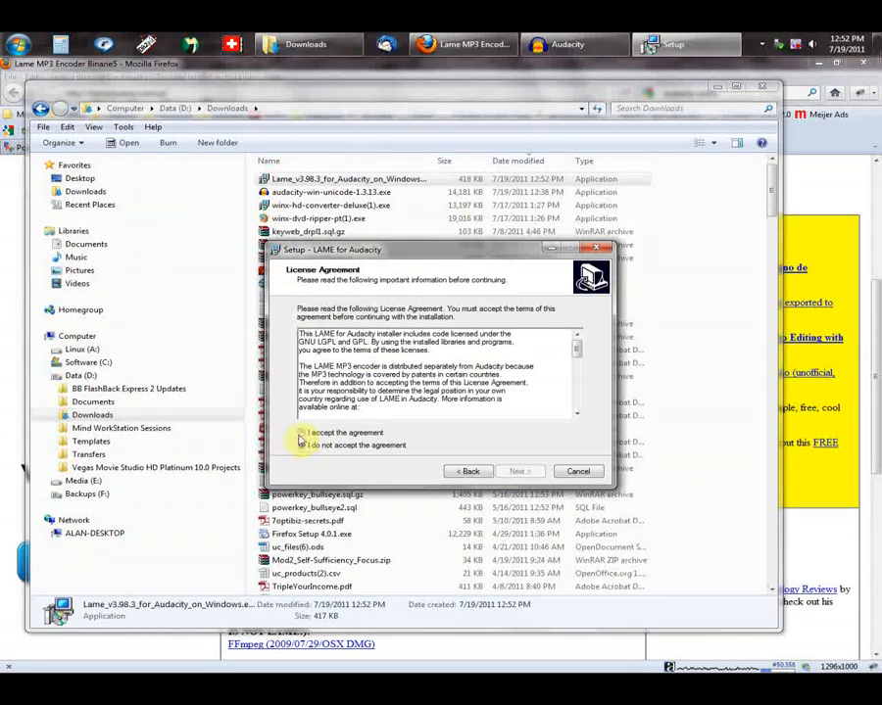
left_click(310, 435)
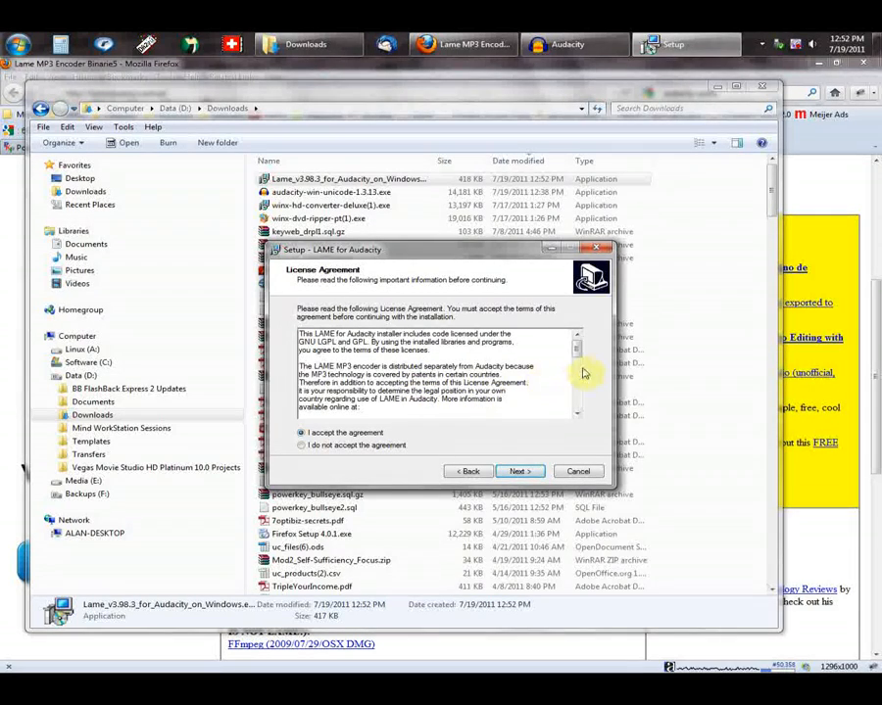
mouse_move(579, 352)
left_mouse_down()
mouse_move(579, 408)
mouse_move(582, 350)
left_mouse_up()
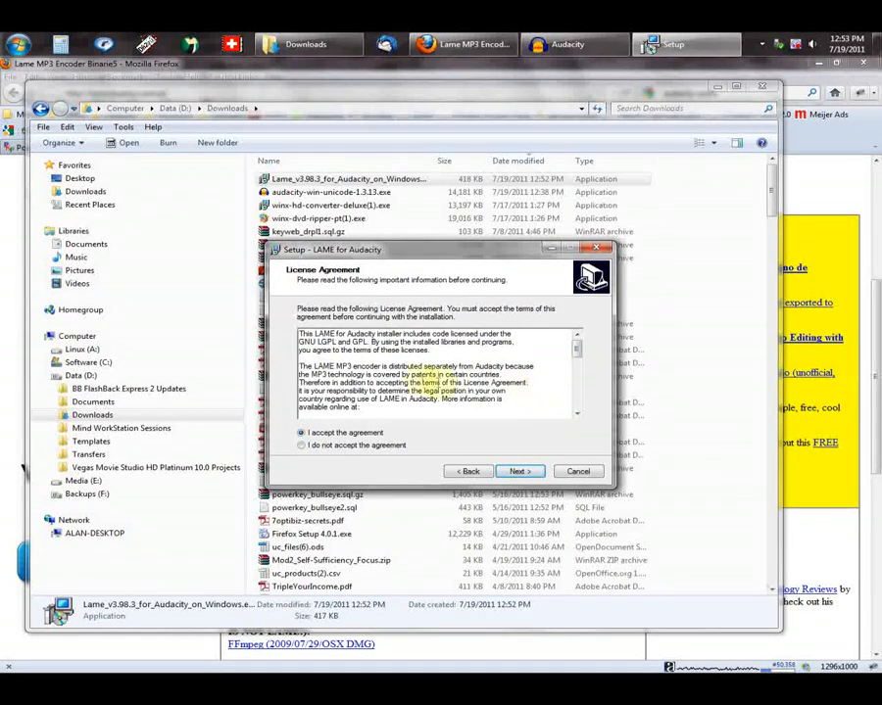
mouse_move(577, 350)
left_mouse_down()
mouse_move(580, 400)
mouse_move(582, 339)
left_mouse_up()
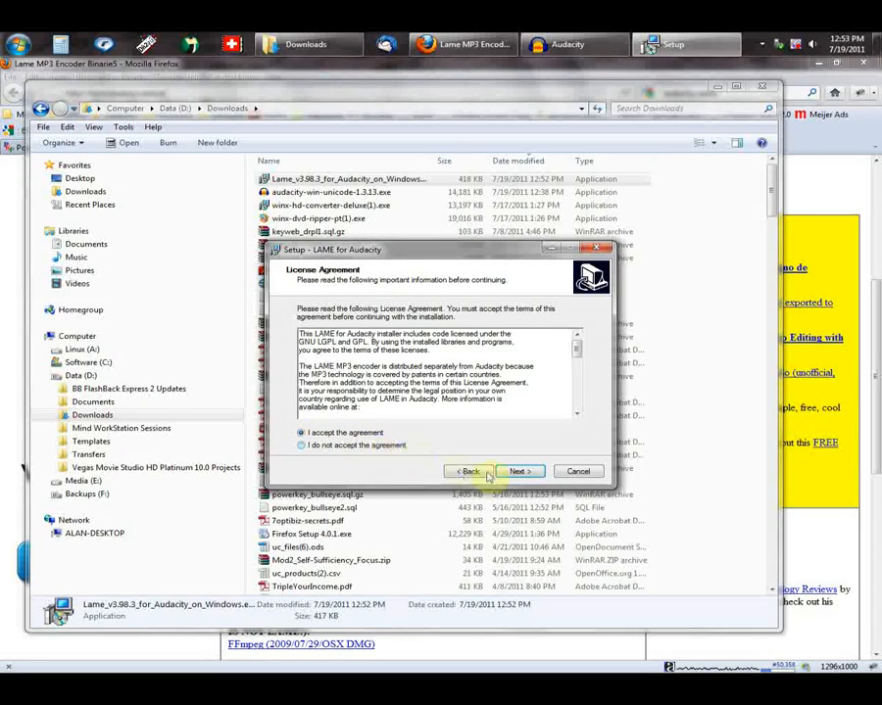
left_click(518, 472)
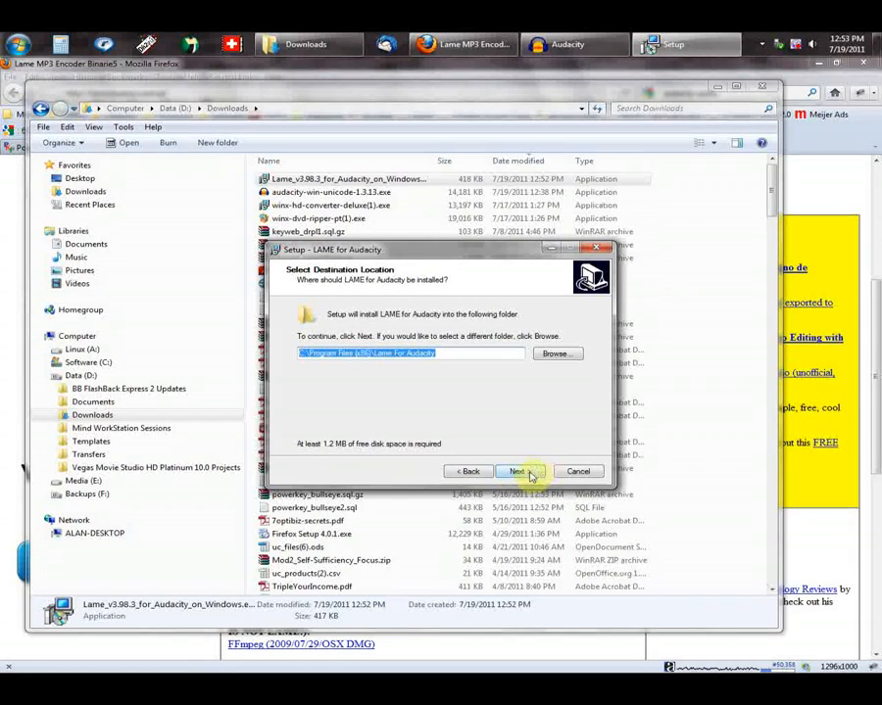
left_click(517, 472)
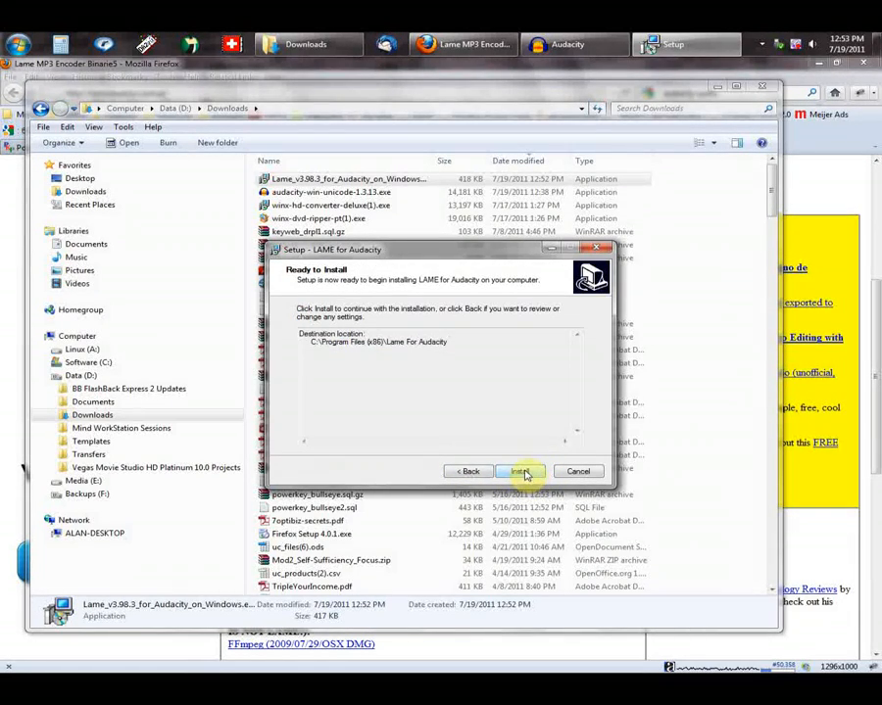
left_click(523, 473)
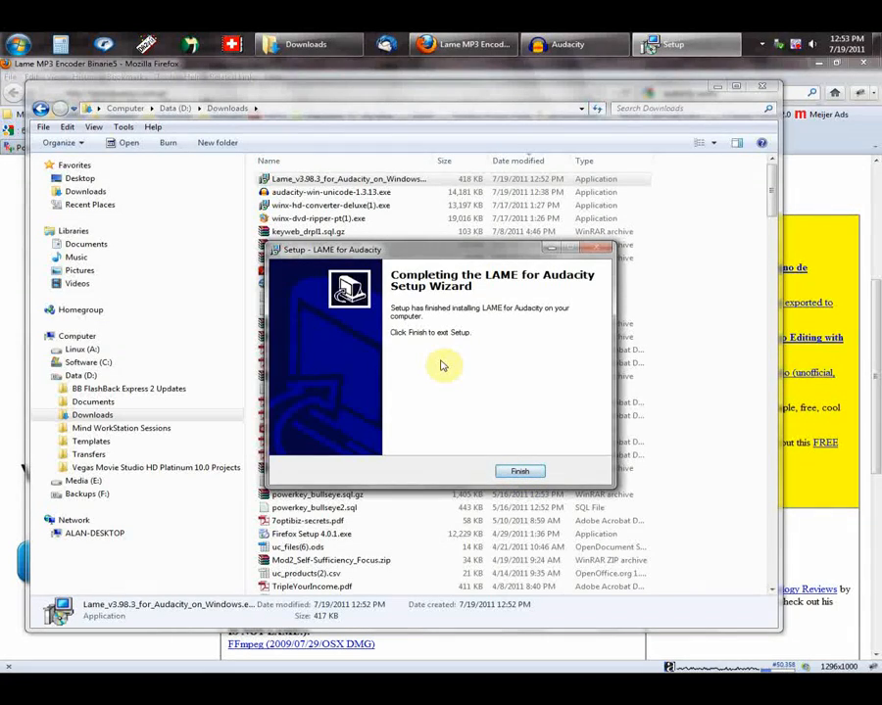
left_click(521, 471)
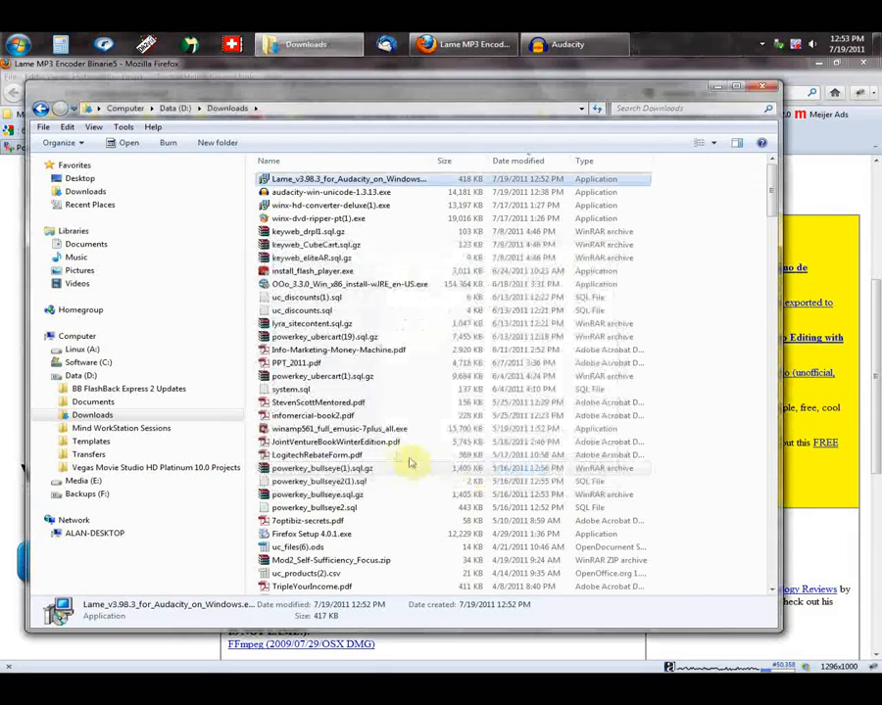
Step: Close the Downloads window and the LAME web pages, and point Audacity's MP3 library at the suggested lame_enc.dll in the Lame for Audacity folder
left_click(737, 87)
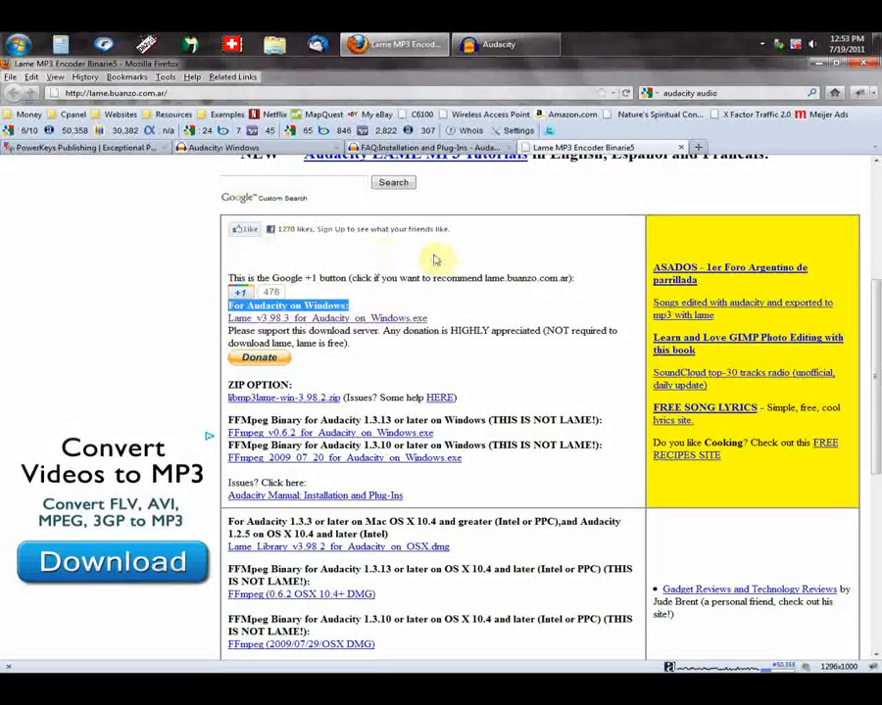
left_click(683, 148)
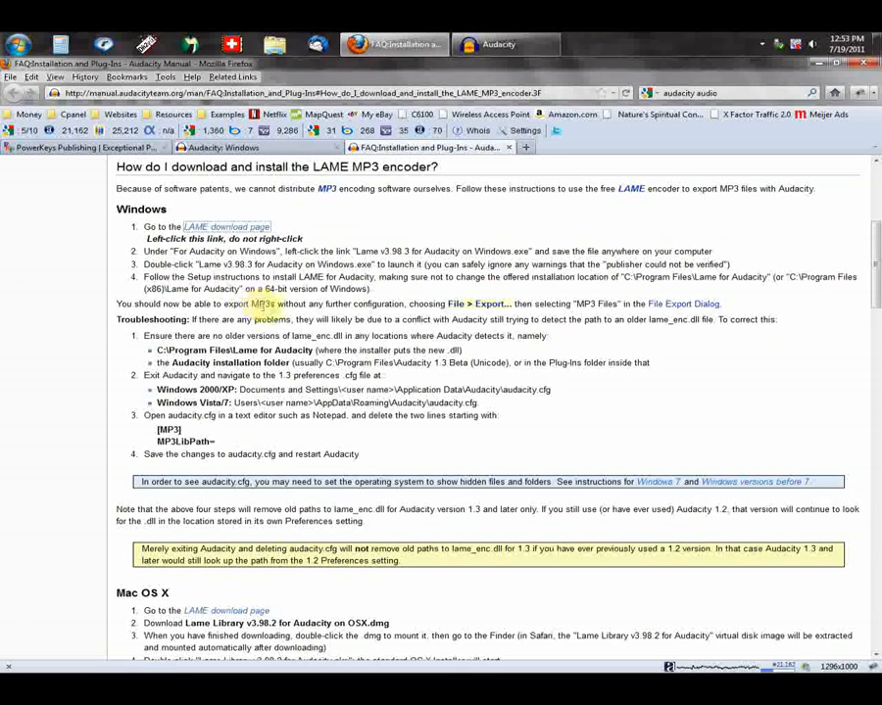
left_click(508, 147)
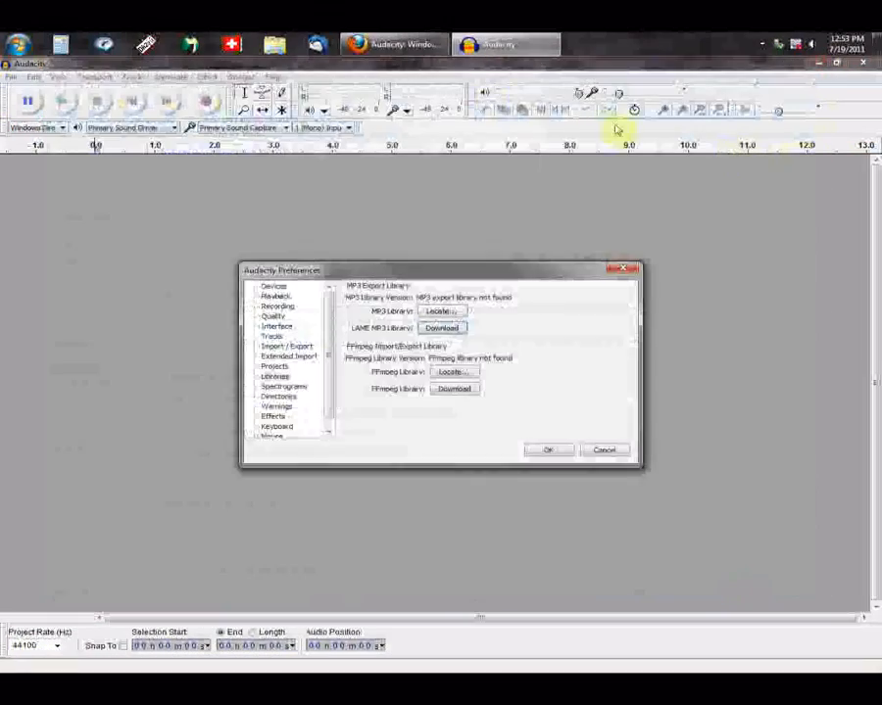
left_click(443, 310)
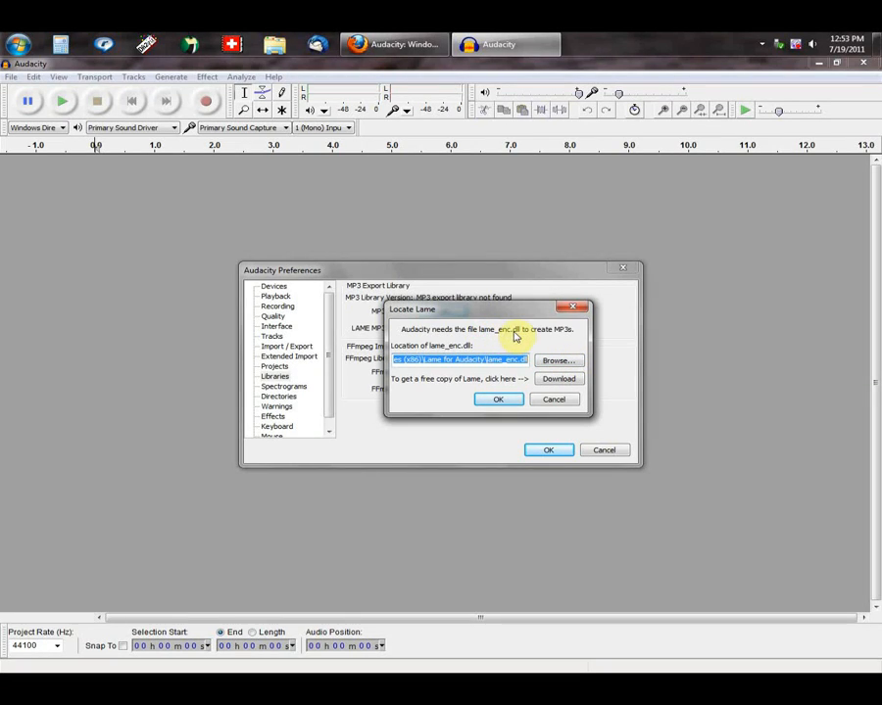
left_click(504, 402)
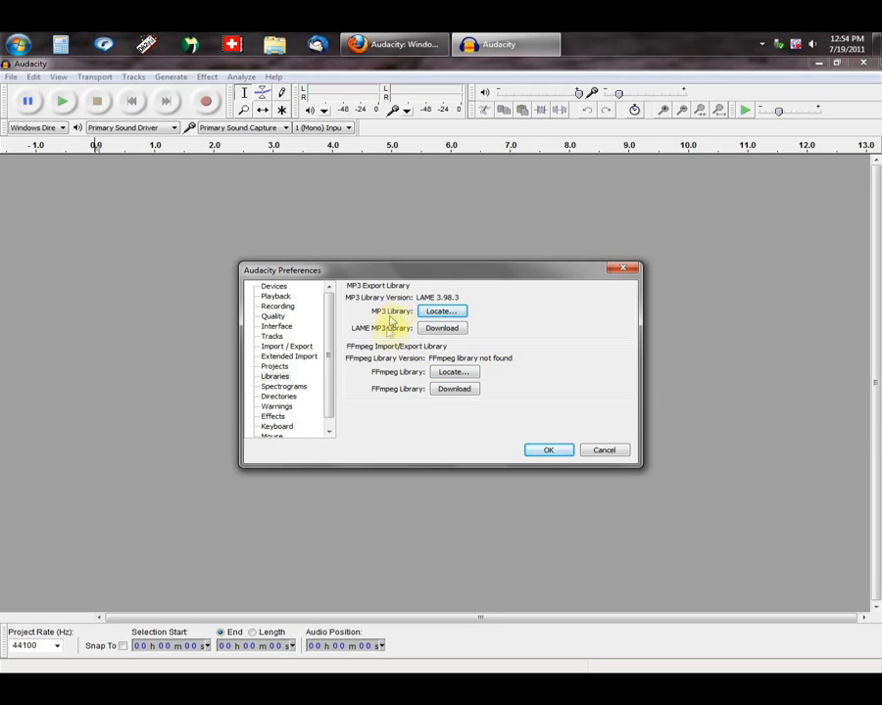
Step: Download and save the FFmpeg 0.6.2 installer for Windows, ffmpeg_FFmpeg_v0.6.2_for_Audacity_on_Windows.exe, starting from the FFmpeg library preferences
left_click(452, 390)
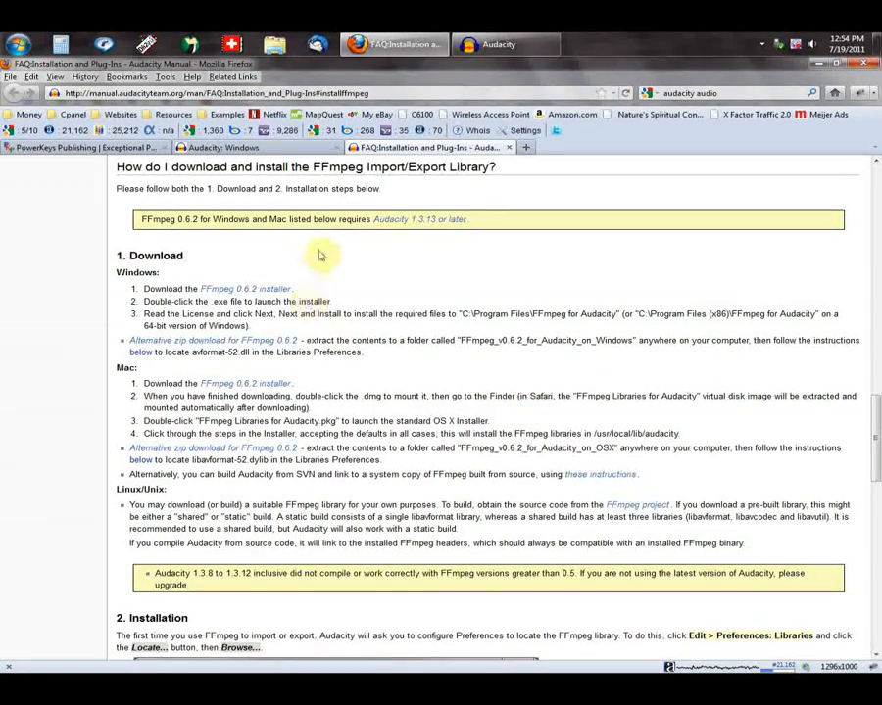
left_click(253, 292)
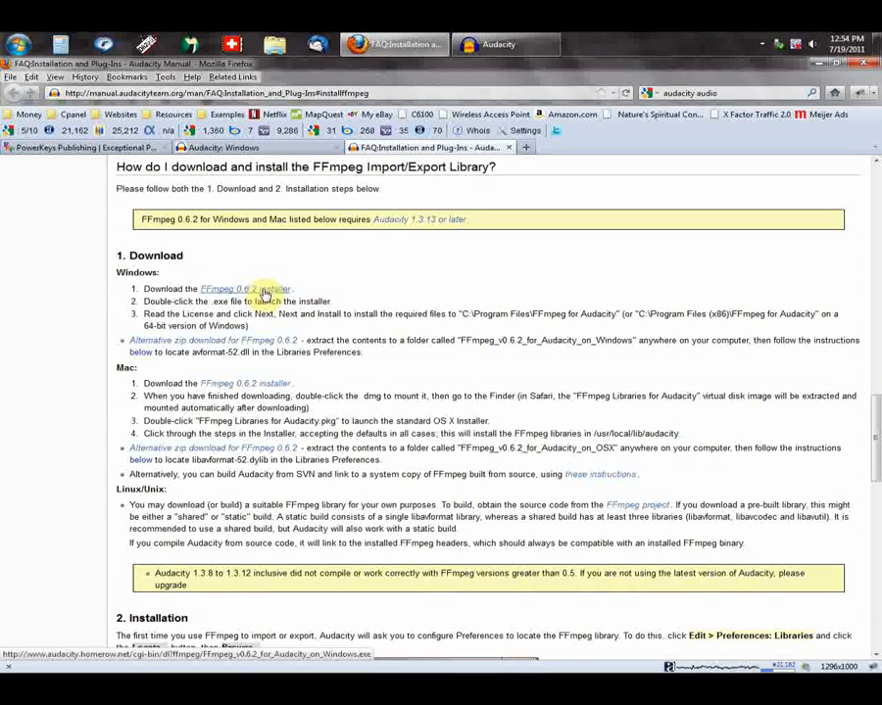
left_click(263, 292)
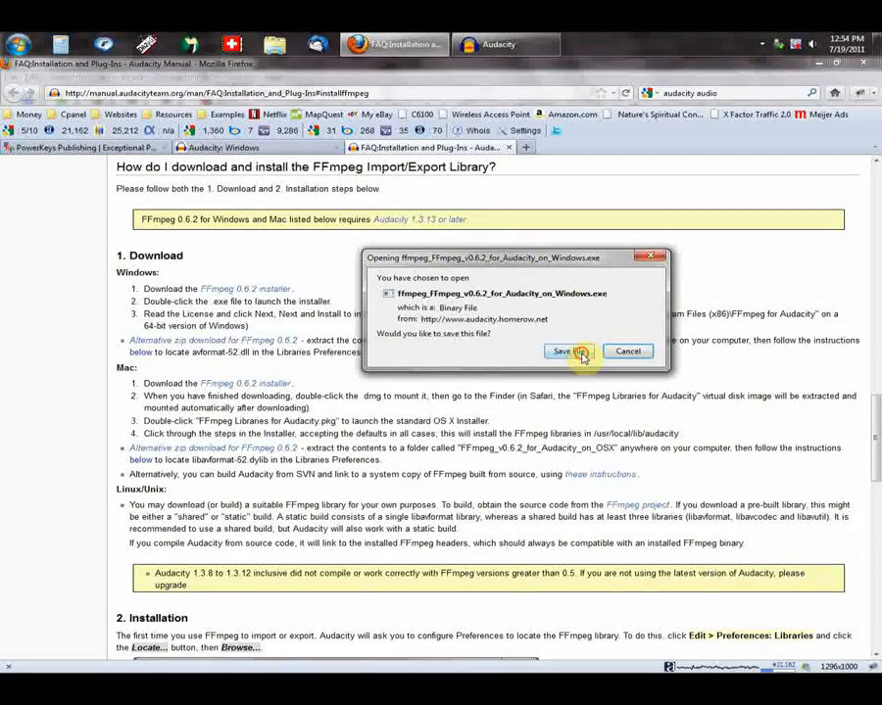
left_click(580, 354)
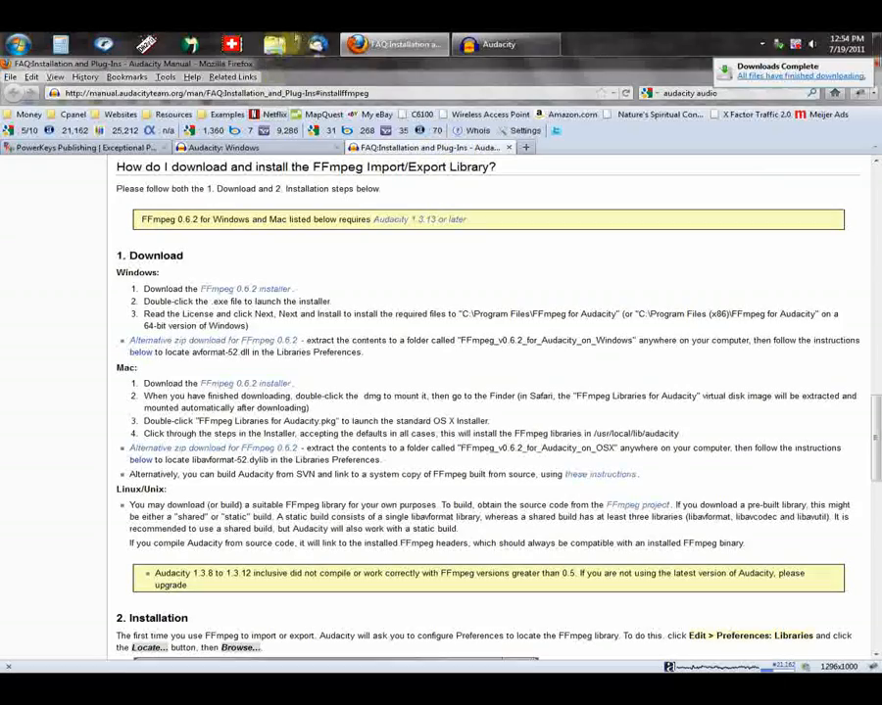
Step: Run the ffmpeg_FFmpeg_v0.6.2_for_Audacity_on_Windows.exe installer from the Downloads folder and allow it past the security warning
left_click(272, 44)
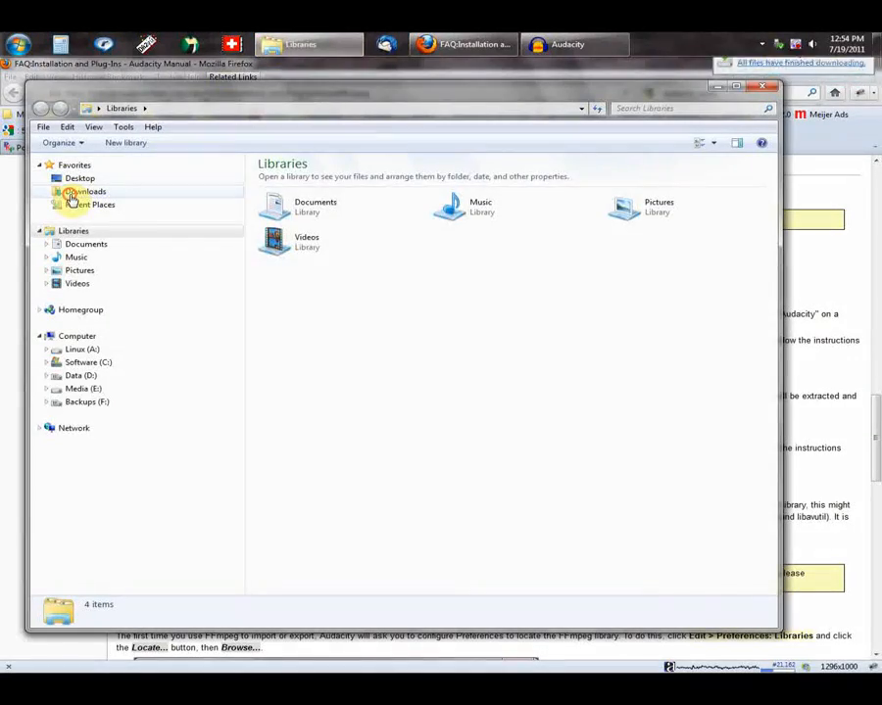
left_click(82, 191)
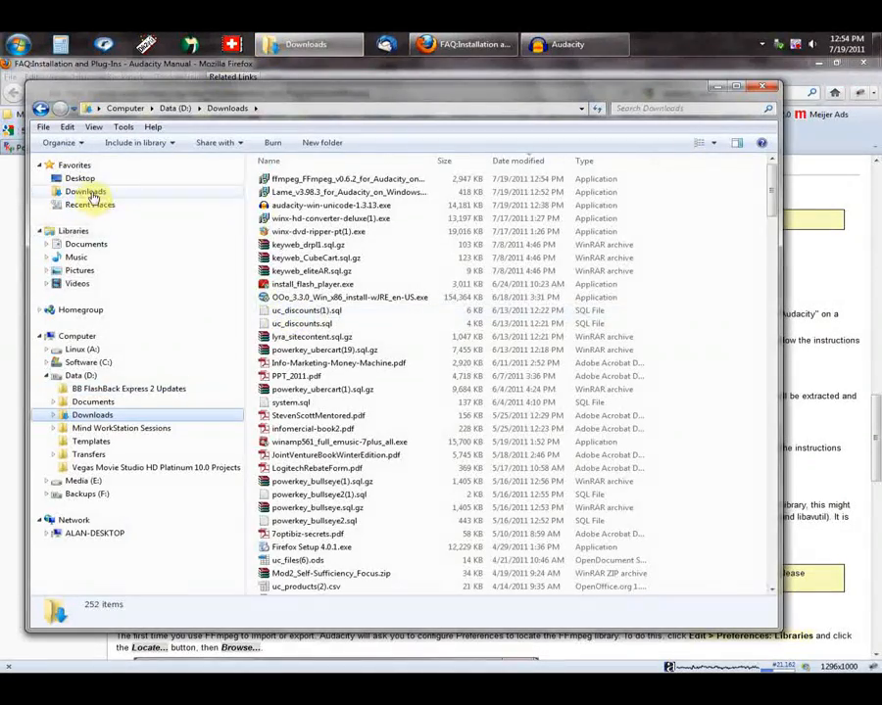
double_click(374, 185)
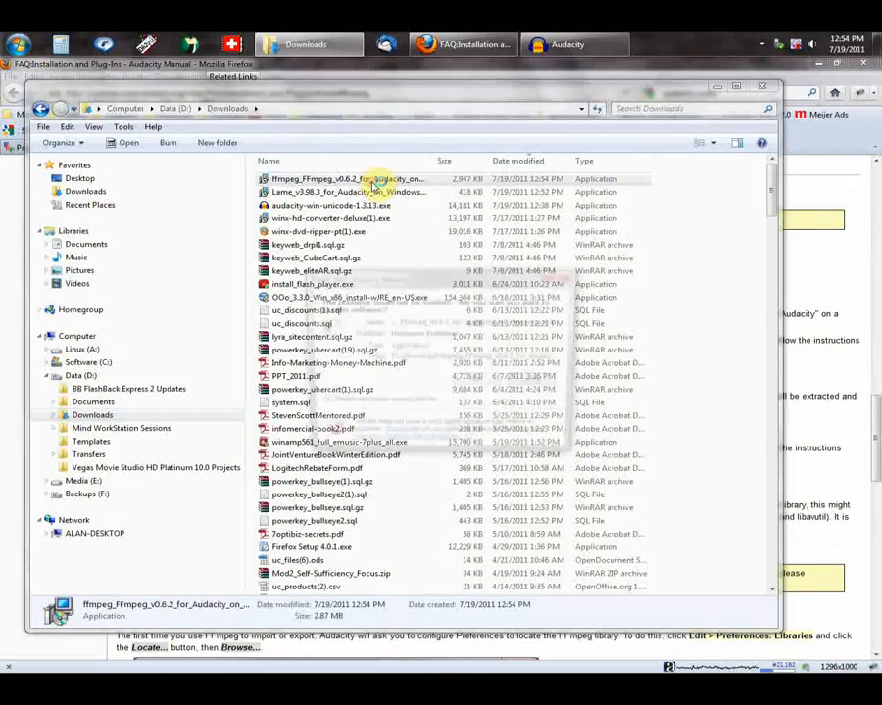
left_click(483, 383)
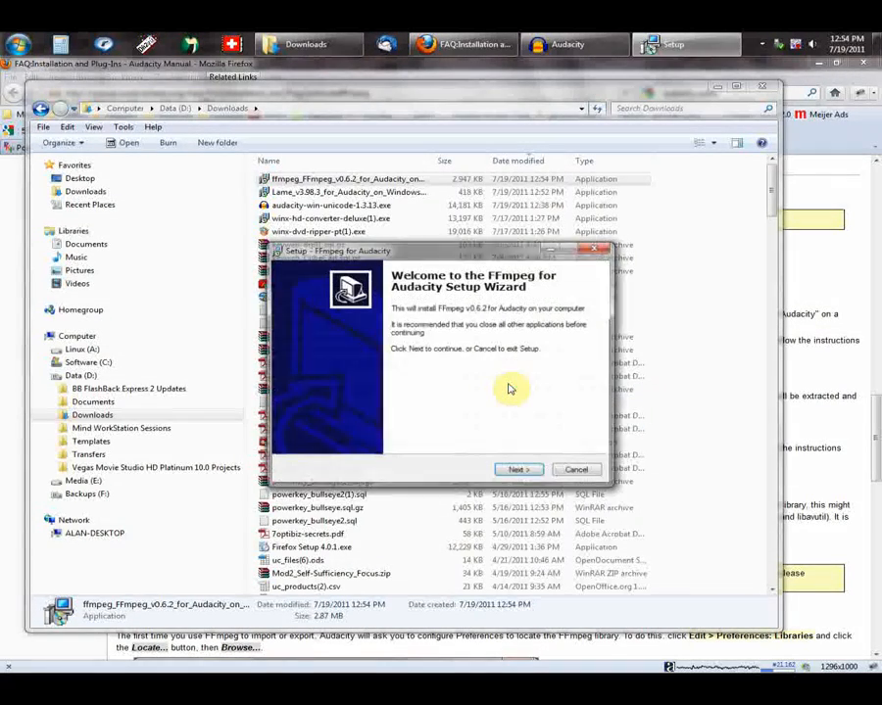
Step: Accept the license agreement and install FFmpeg for Audacity into the default folder C:\Program Files (x86)\Ffmpeg For Audacity
left_click(519, 471)
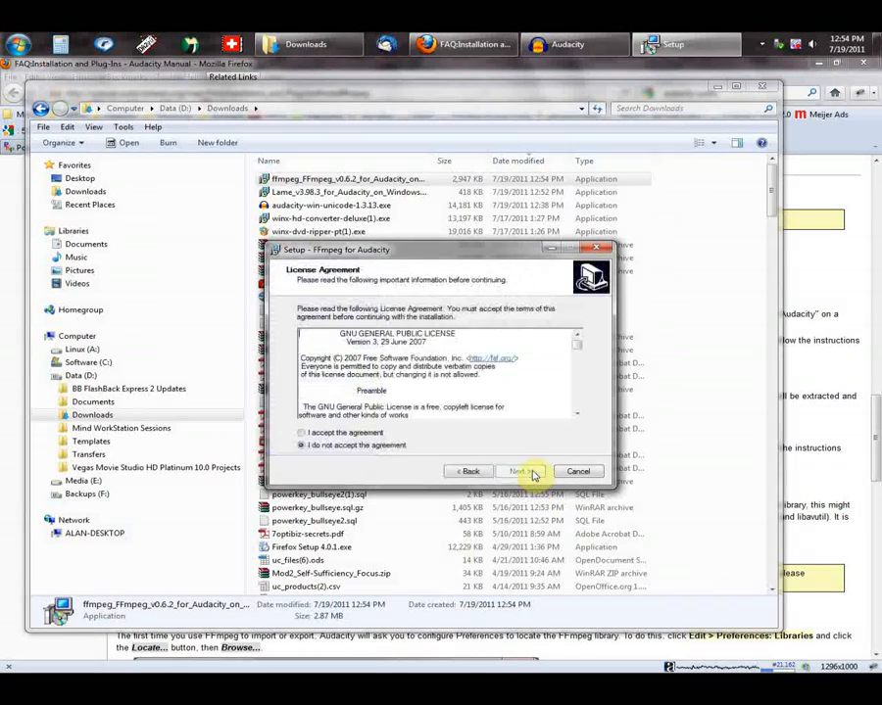
left_click(303, 434)
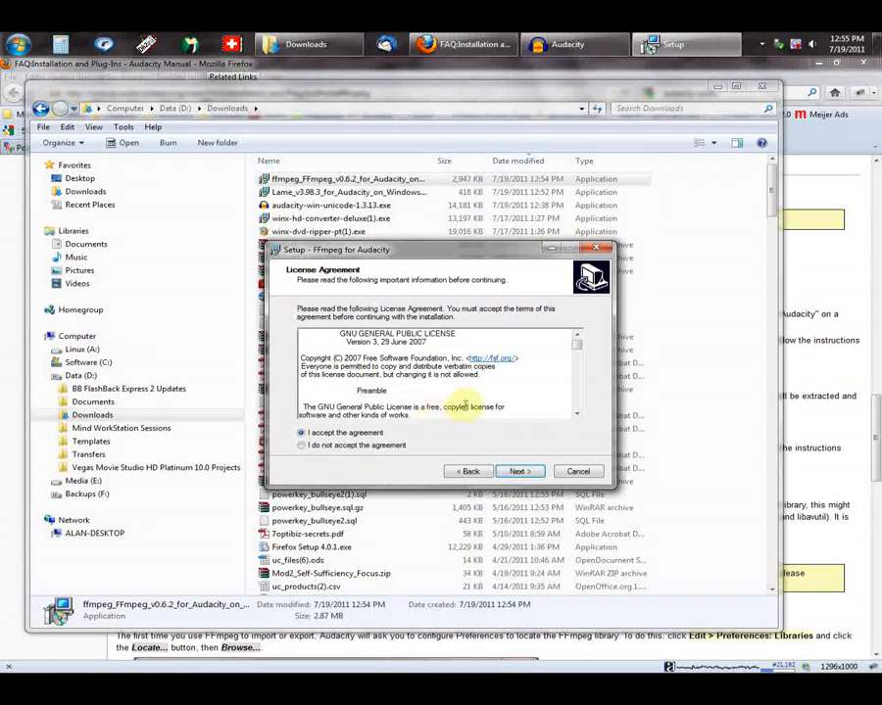
left_click(519, 472)
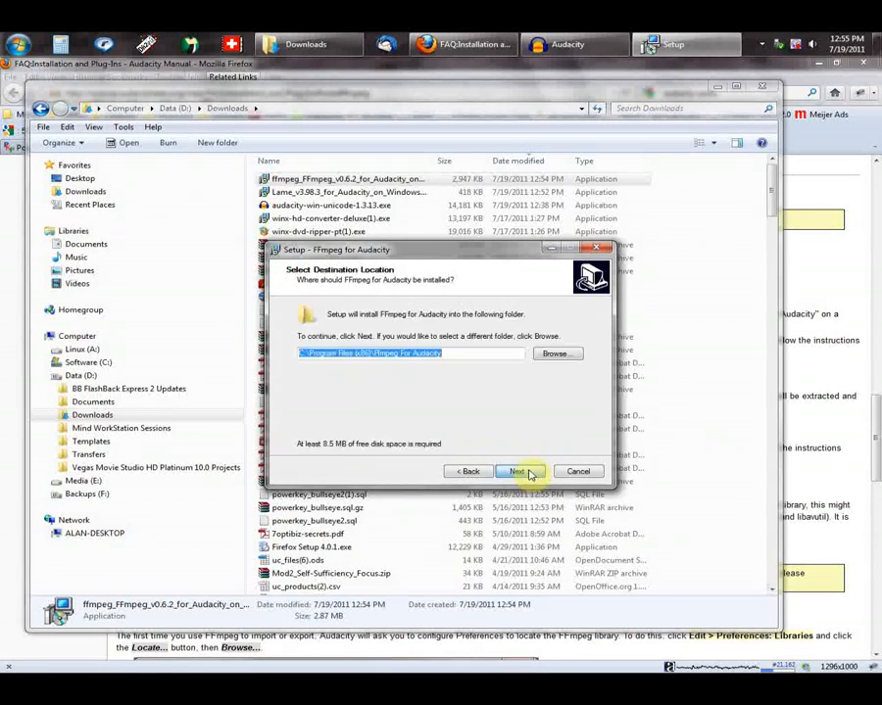
left_click(535, 471)
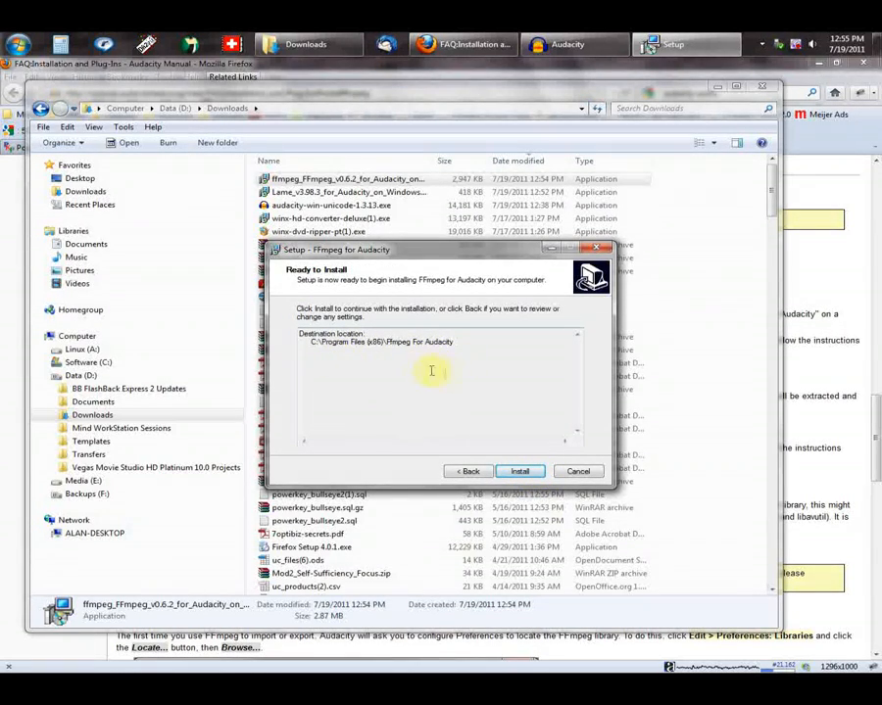
left_click(525, 472)
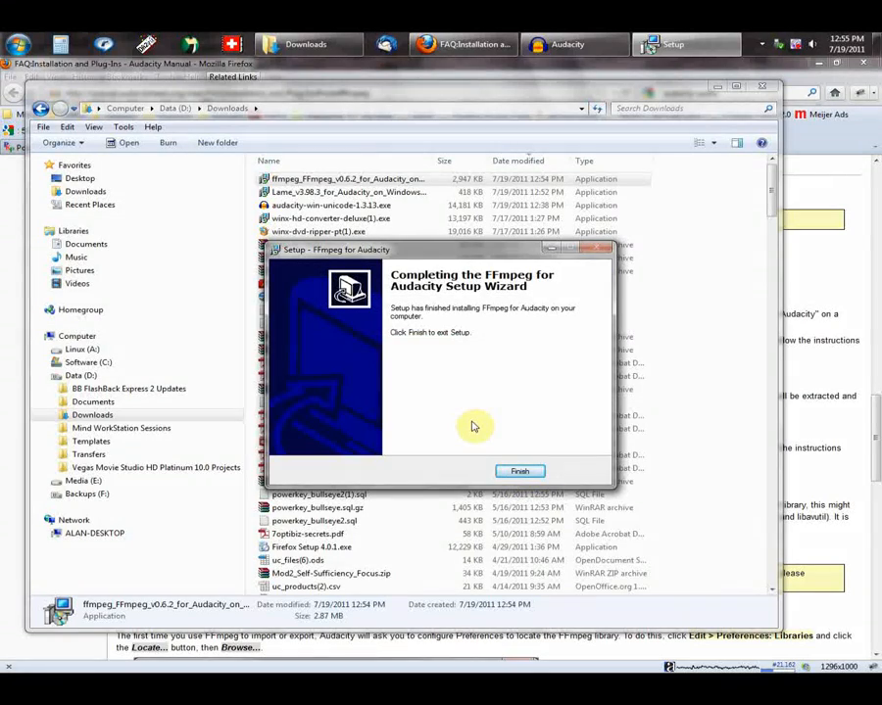
left_click(520, 471)
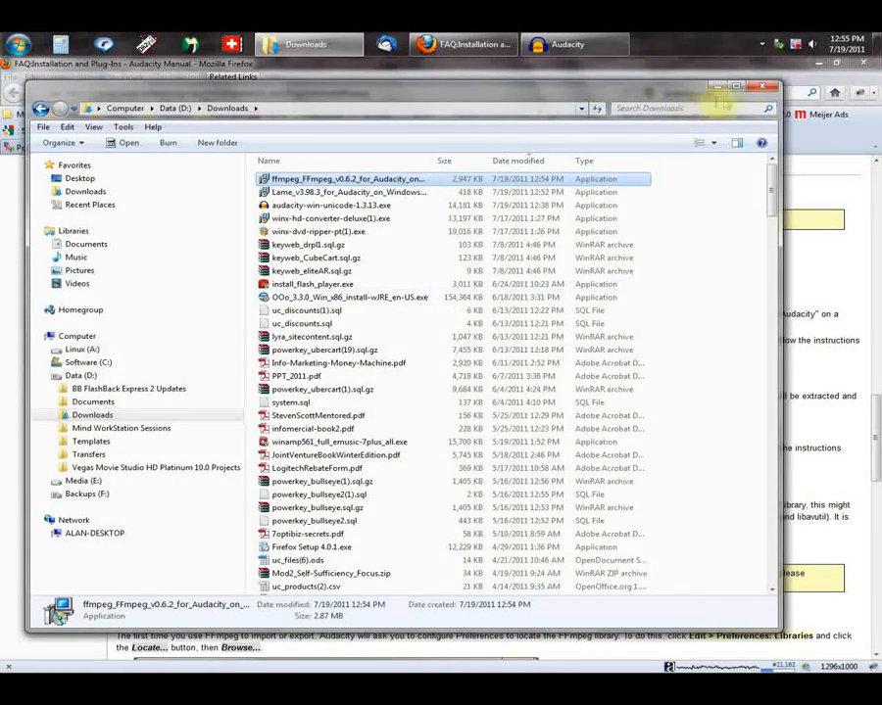
Step: Close the Downloads window, link Audacity to the automatically detected FFmpeg libraries without locating them manually, and return to the Devices preferences
left_click(757, 89)
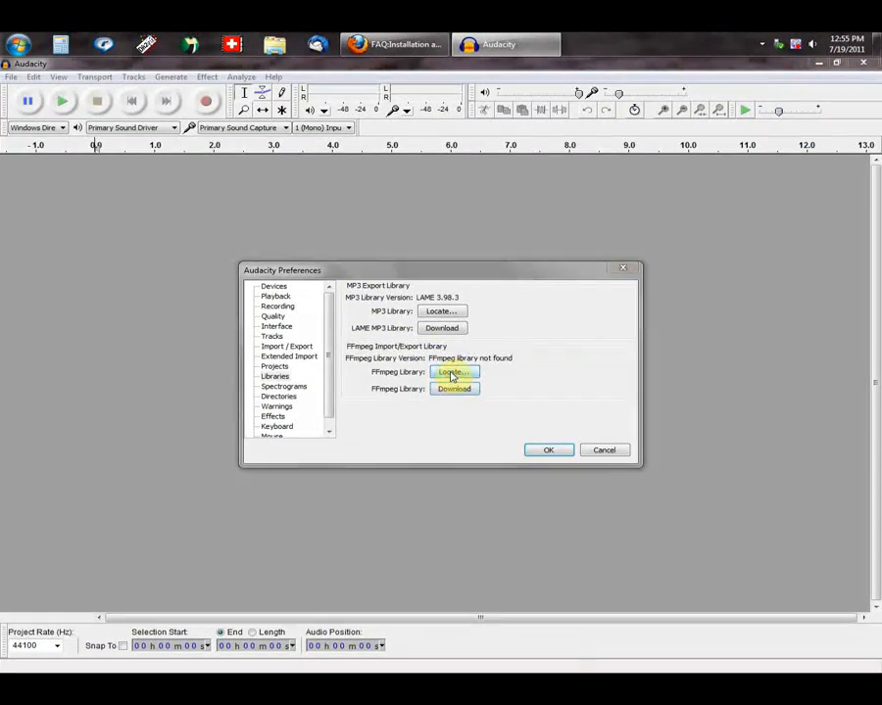
left_click(451, 373)
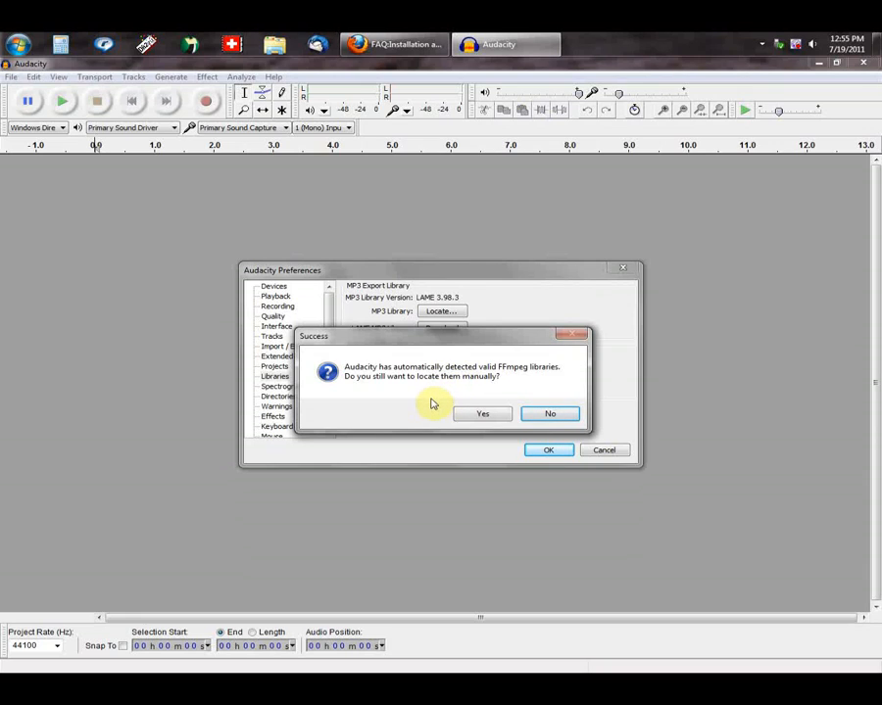
left_click(555, 414)
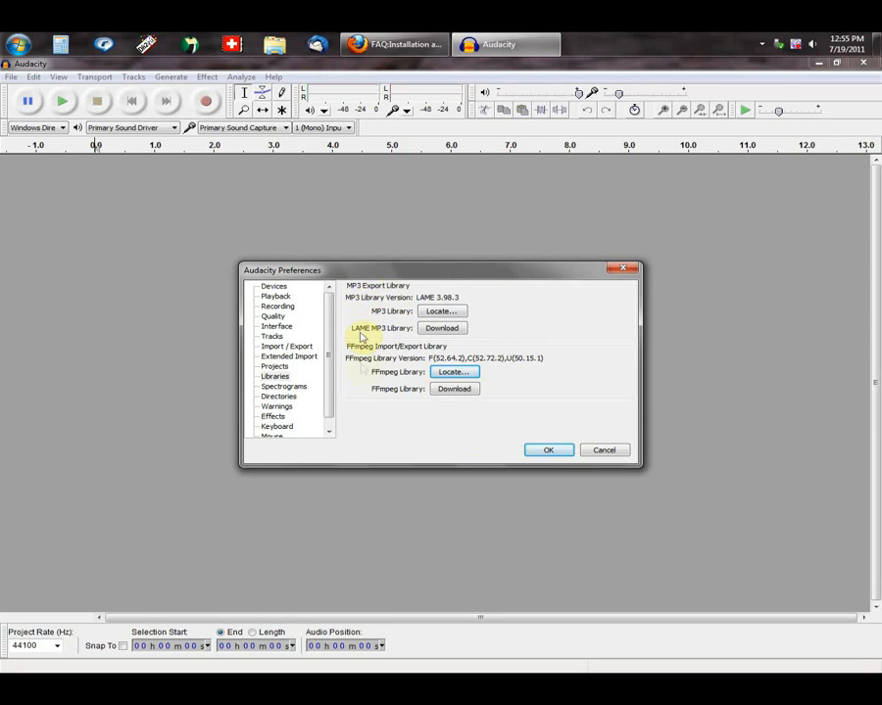
left_click(273, 286)
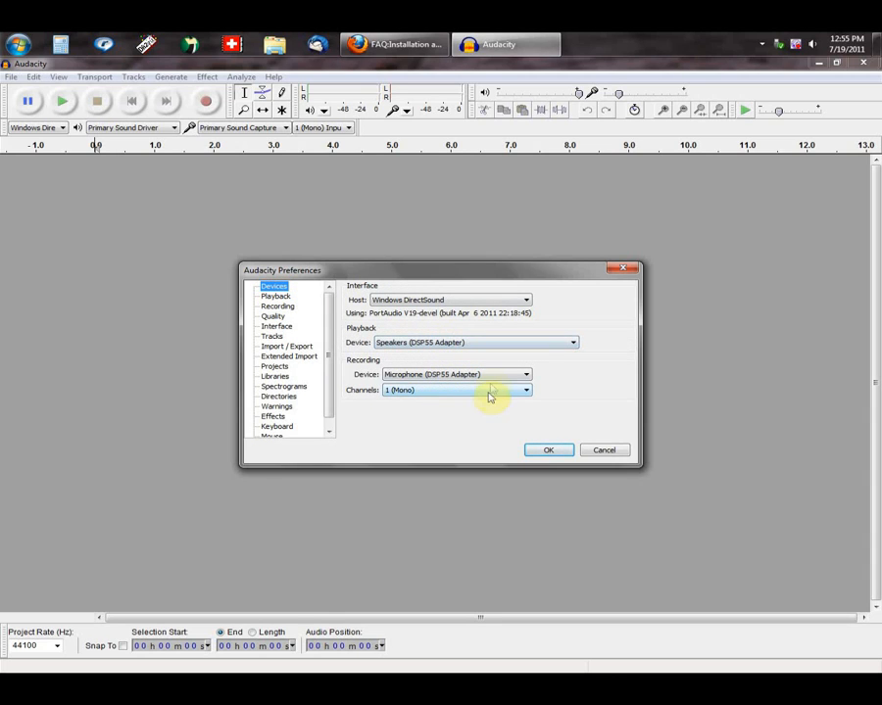